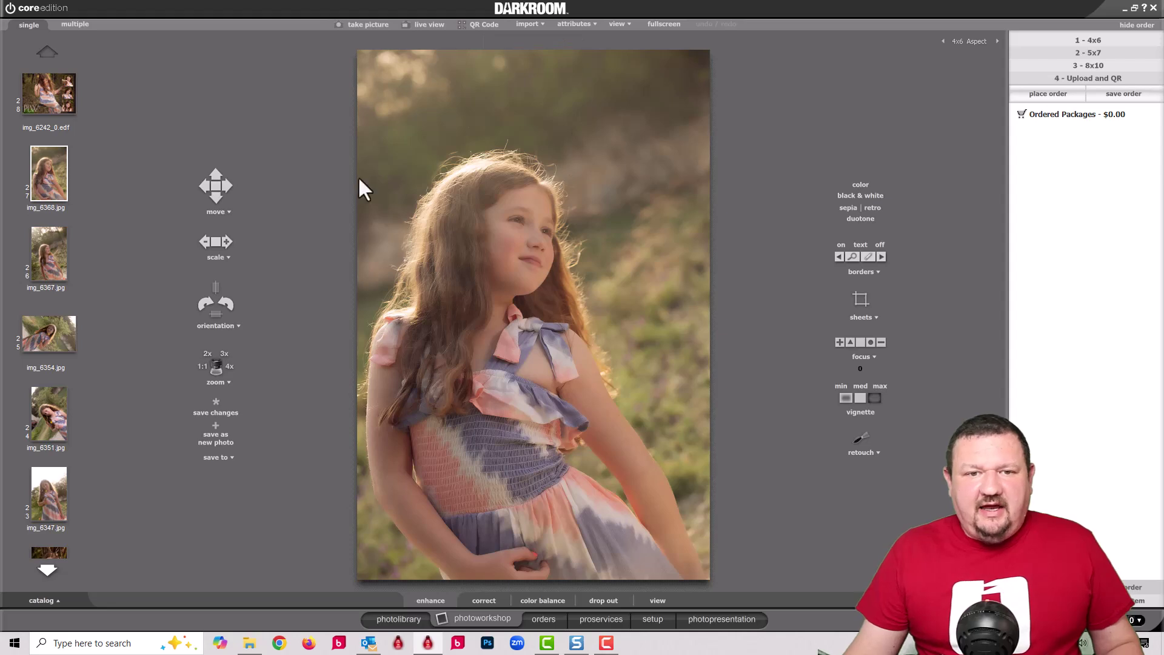
Step: Test ordering one 4x6 copy of img_6368.jpg up to the order receipt, without placing it, and clear the entire order
{"action": "left_click", "coordinate": [1094, 40]}
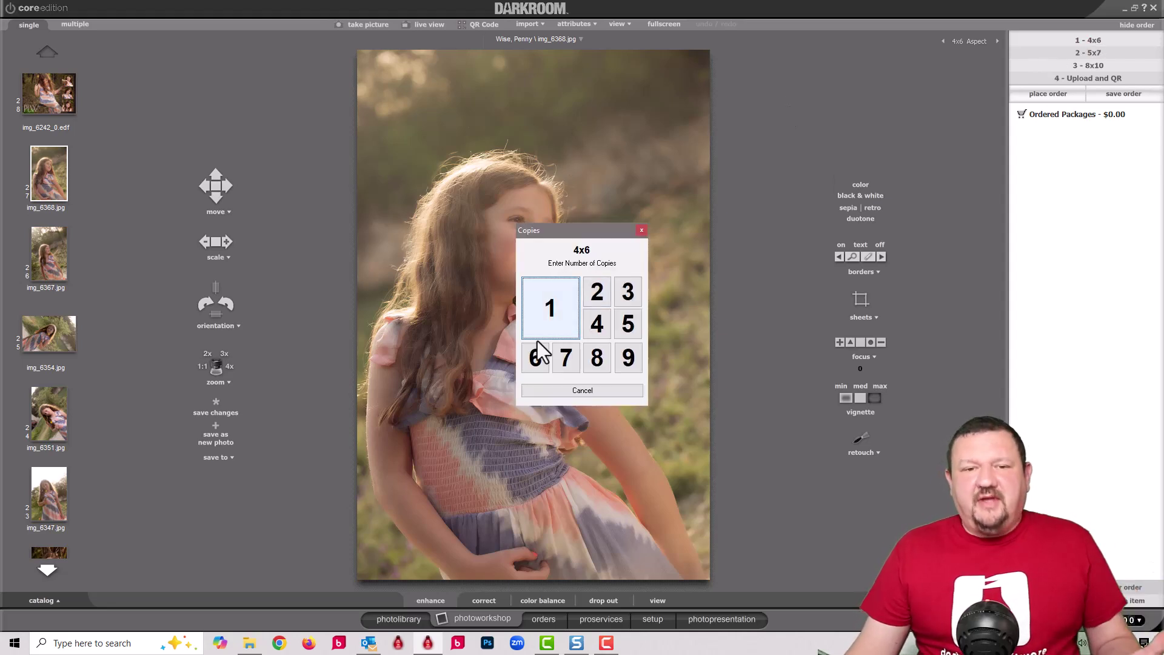
{"action": "left_click", "coordinate": [550, 307]}
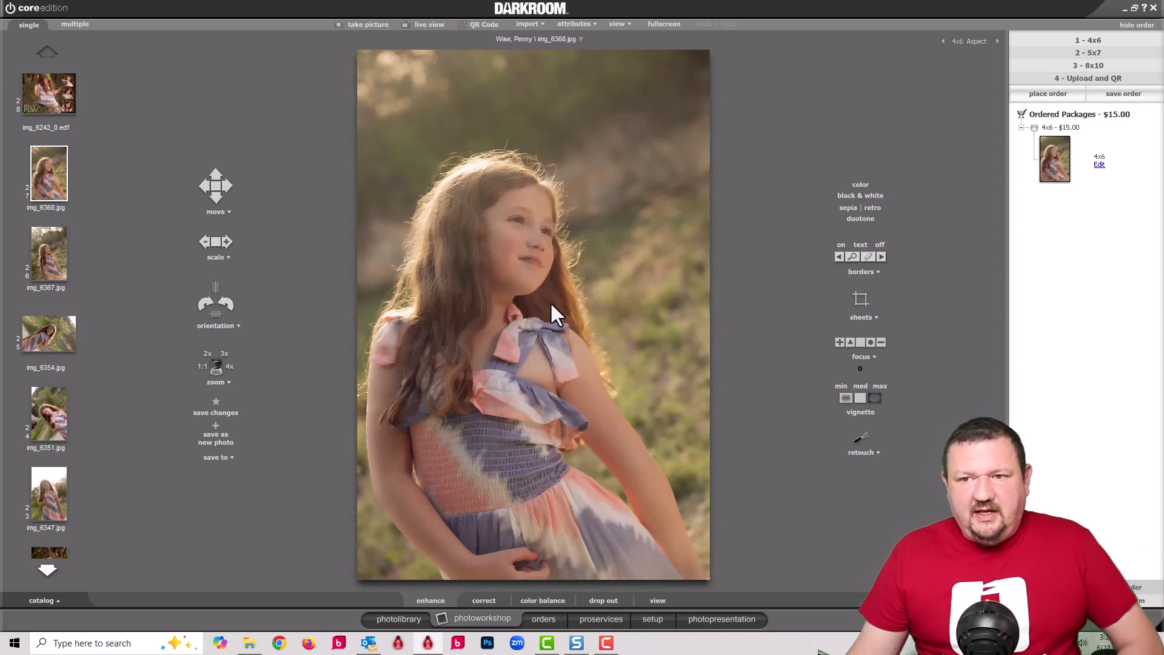
{"action": "left_click", "coordinate": [1054, 94]}
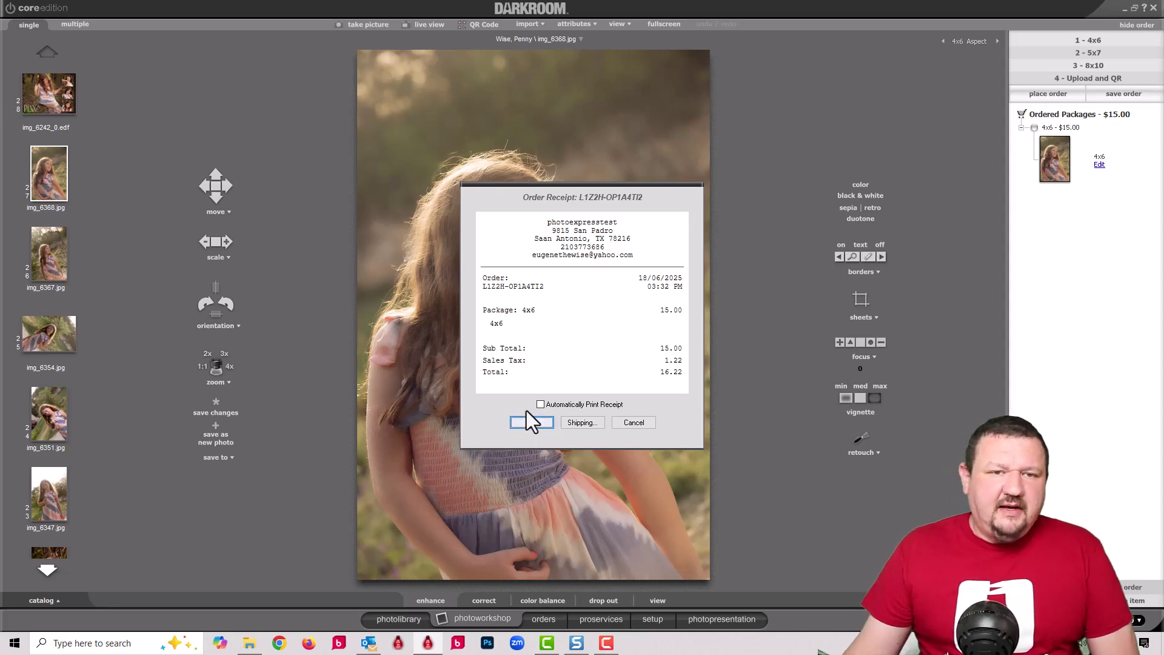
{"action": "left_click", "coordinate": [633, 423]}
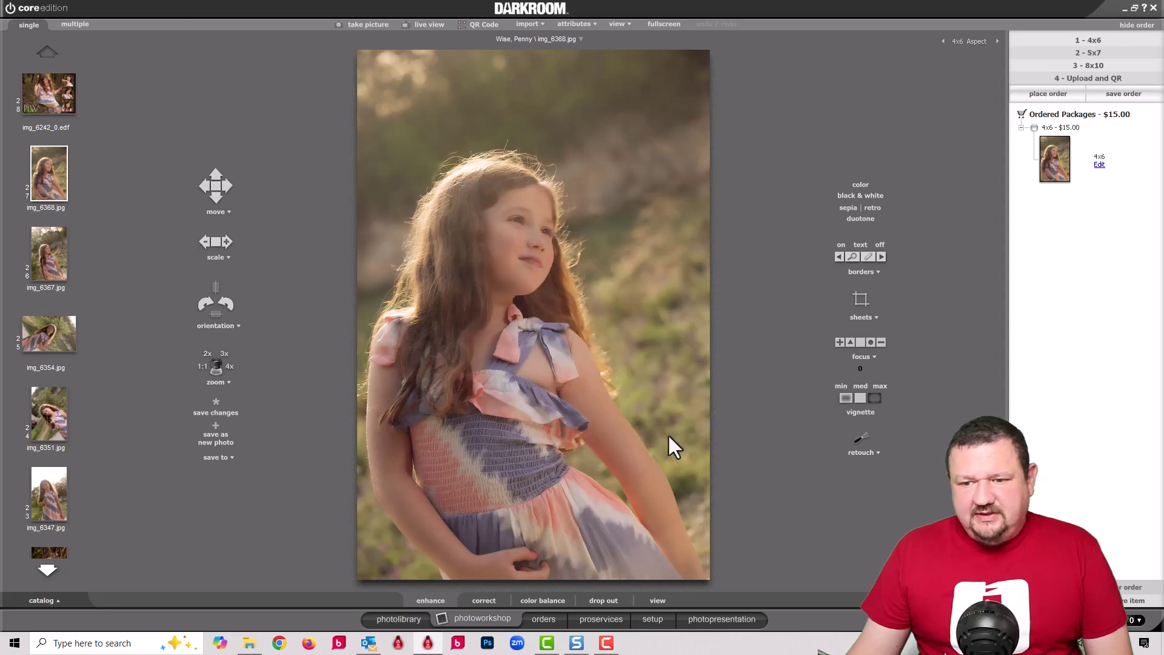
{"action": "left_click", "coordinate": [1124, 587]}
{"action": "left_click", "coordinate": [580, 355]}
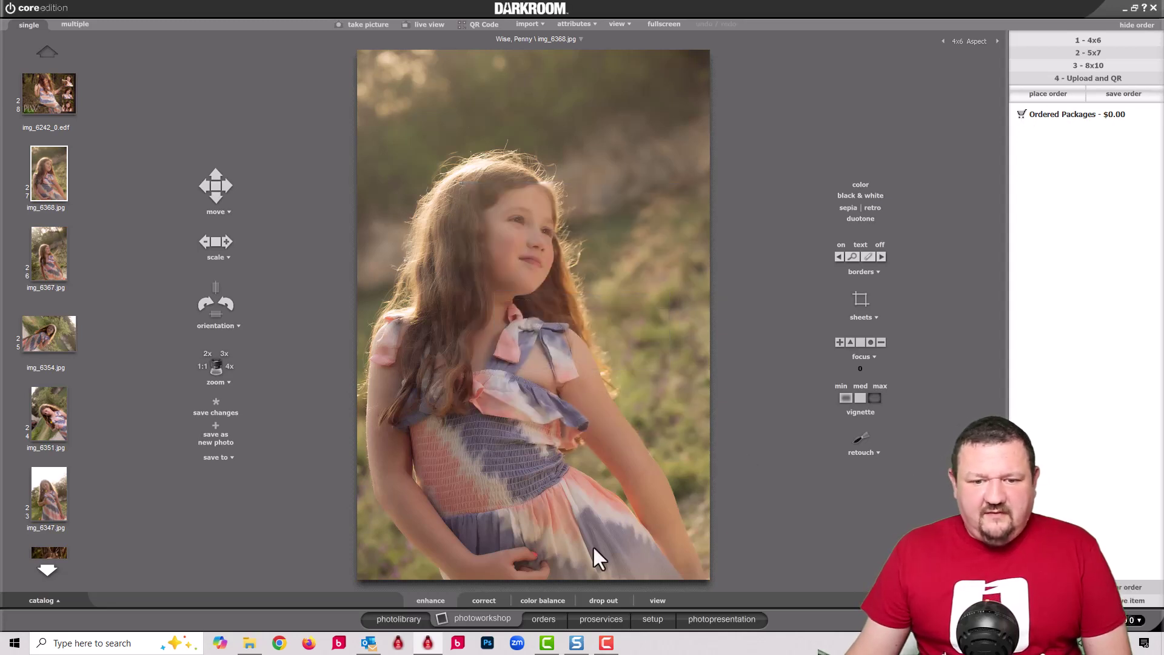
Step: In the application's general settings, disable the prompts for copies when adding packages to cart and for Quick Print packages
{"action": "left_click", "coordinate": [656, 617]}
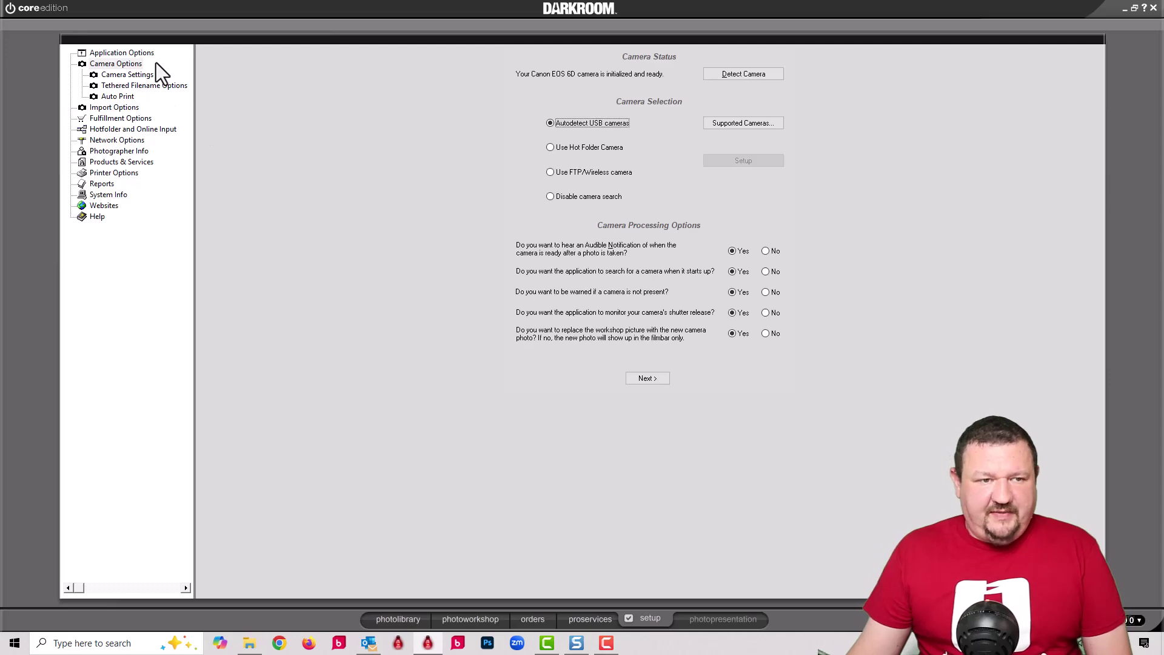
{"action": "left_click", "coordinate": [108, 54]}
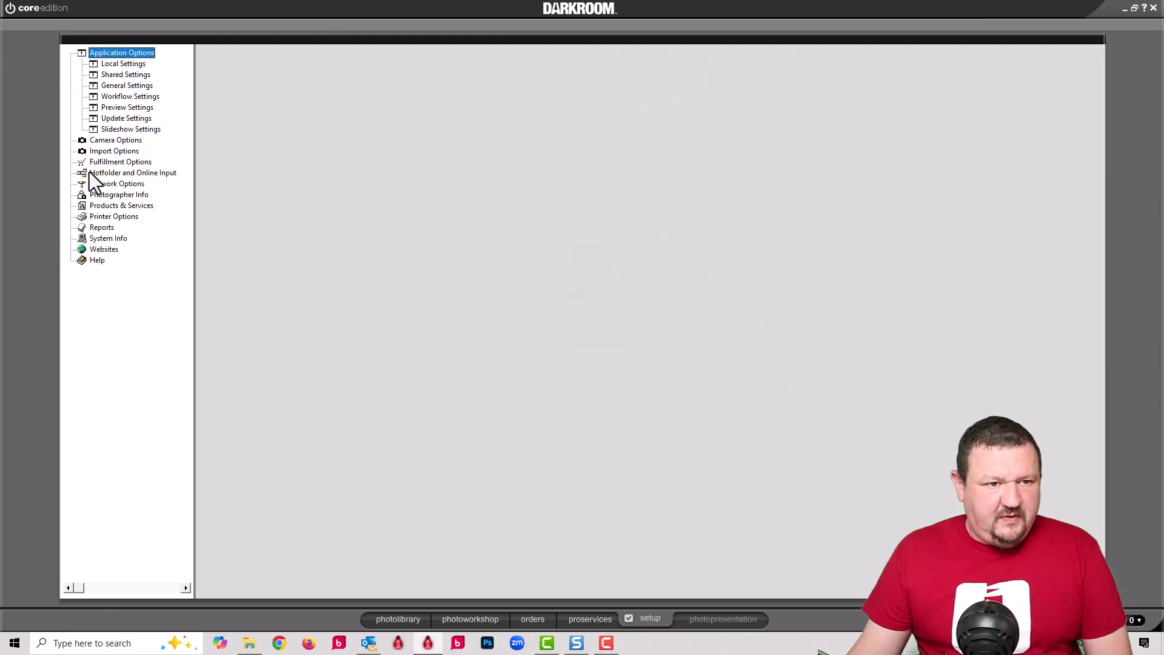
{"action": "left_click", "coordinate": [121, 88]}
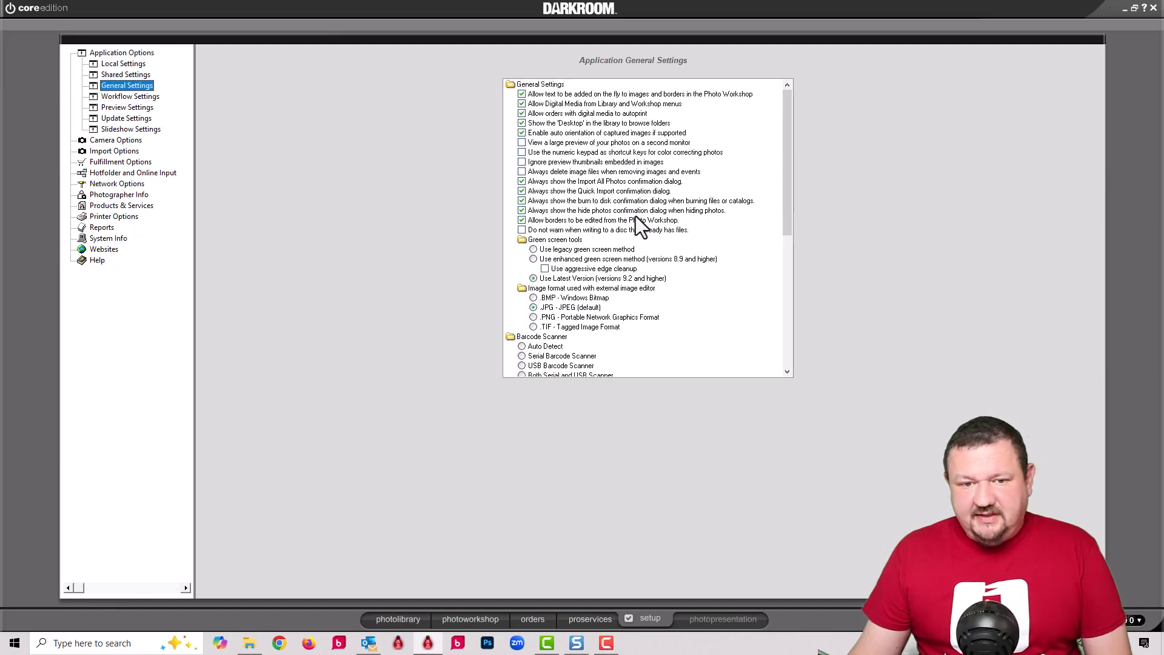
{"action": "scroll", "coordinate": [694, 258], "scroll_direction": "down", "scroll_amount": 5}
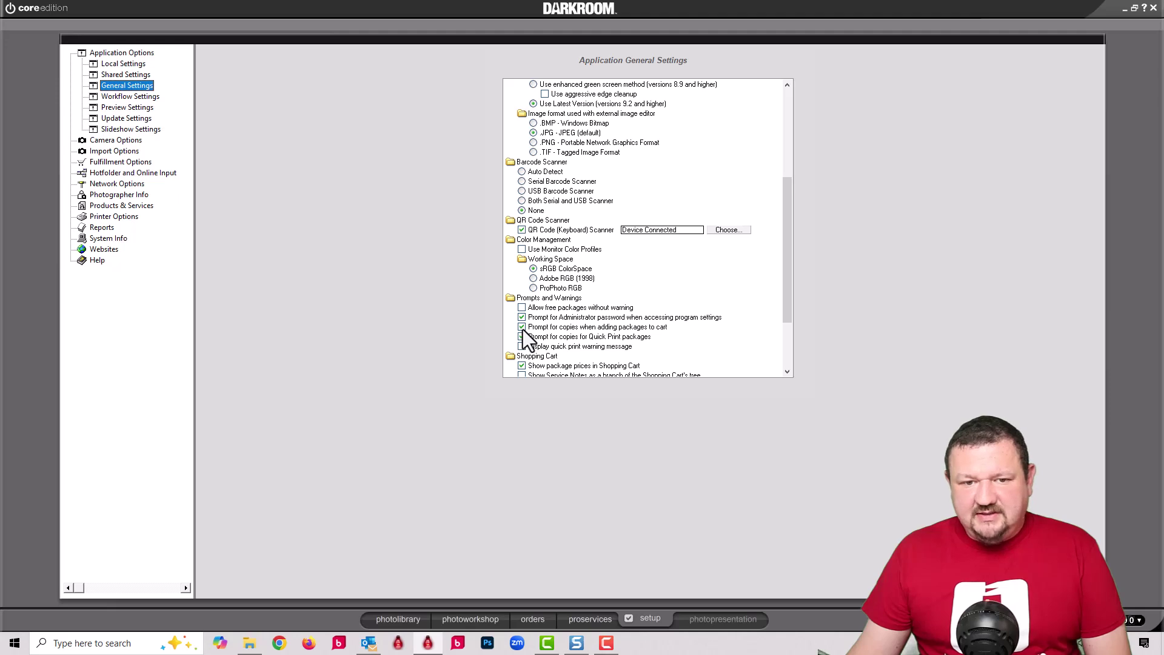
{"action": "left_click", "coordinate": [522, 328]}
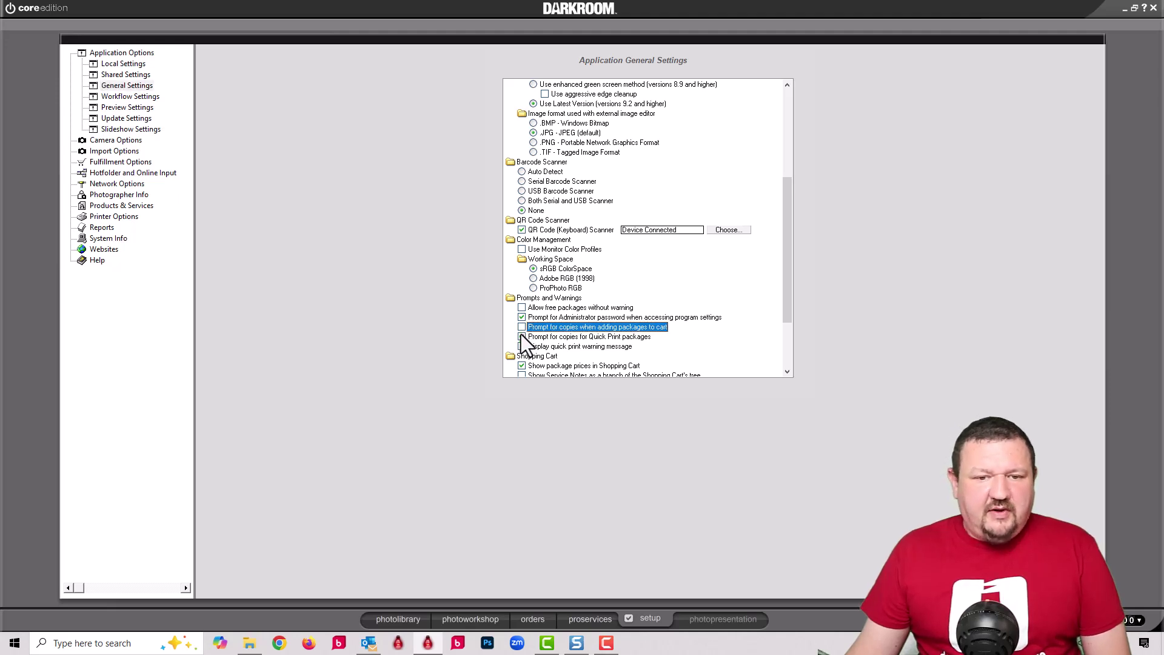
{"action": "left_click", "coordinate": [521, 336]}
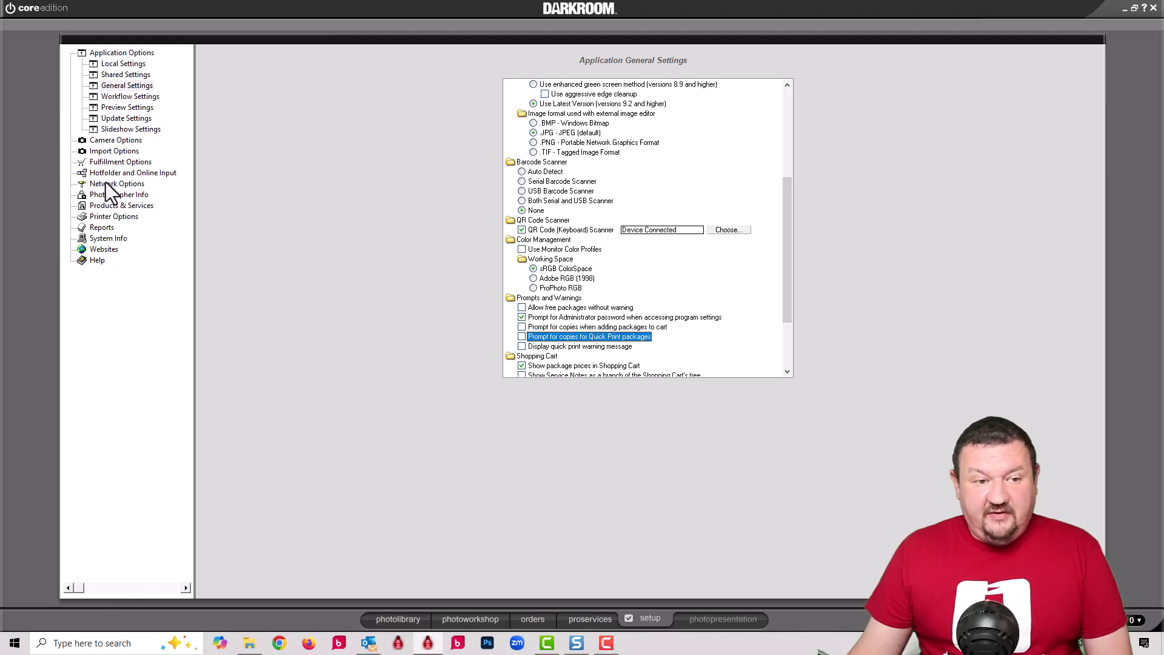
Step: In the fulfillment receipt options, disable showing an order confirmation receipt after placing an order
{"action": "left_click", "coordinate": [101, 163]}
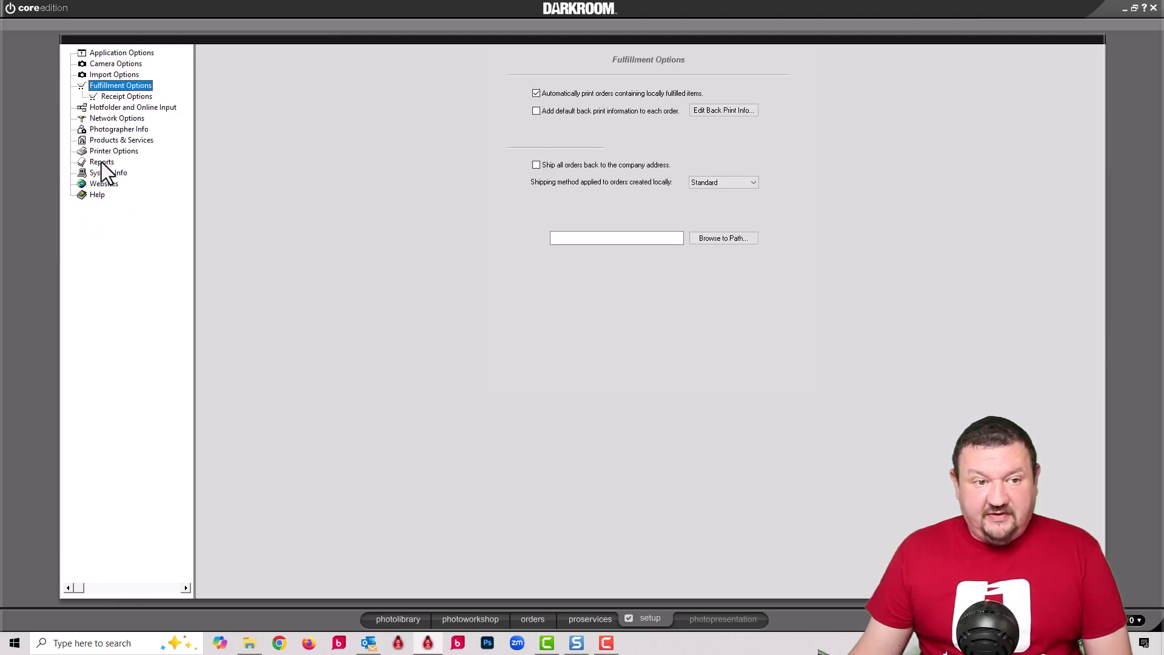
{"action": "left_click", "coordinate": [116, 97]}
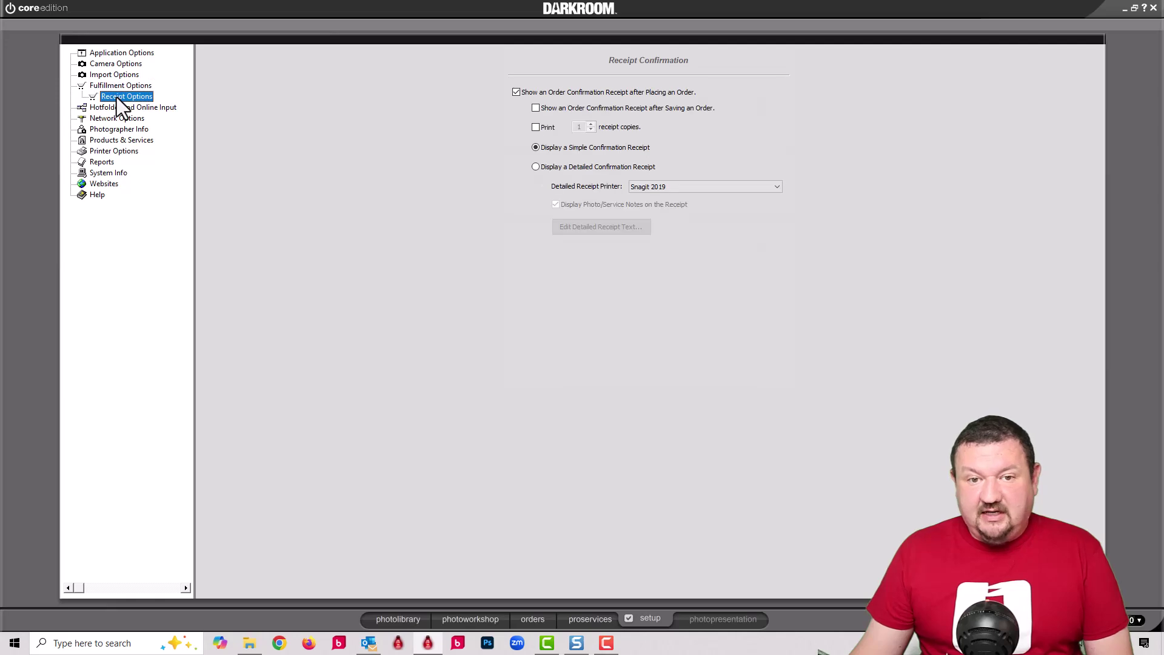
{"action": "left_click", "coordinate": [515, 93]}
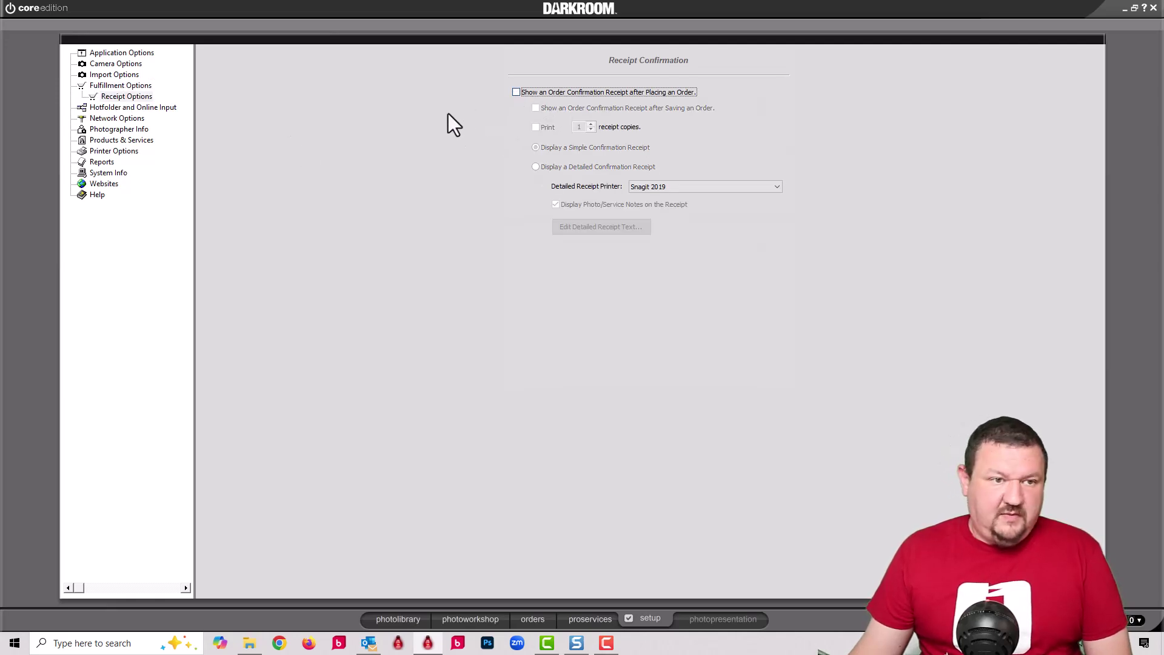
Step: Return to the photo workshop, add a 4x6 of the photo to the order without a copies prompt, and clear the order
{"action": "left_click", "coordinate": [448, 619]}
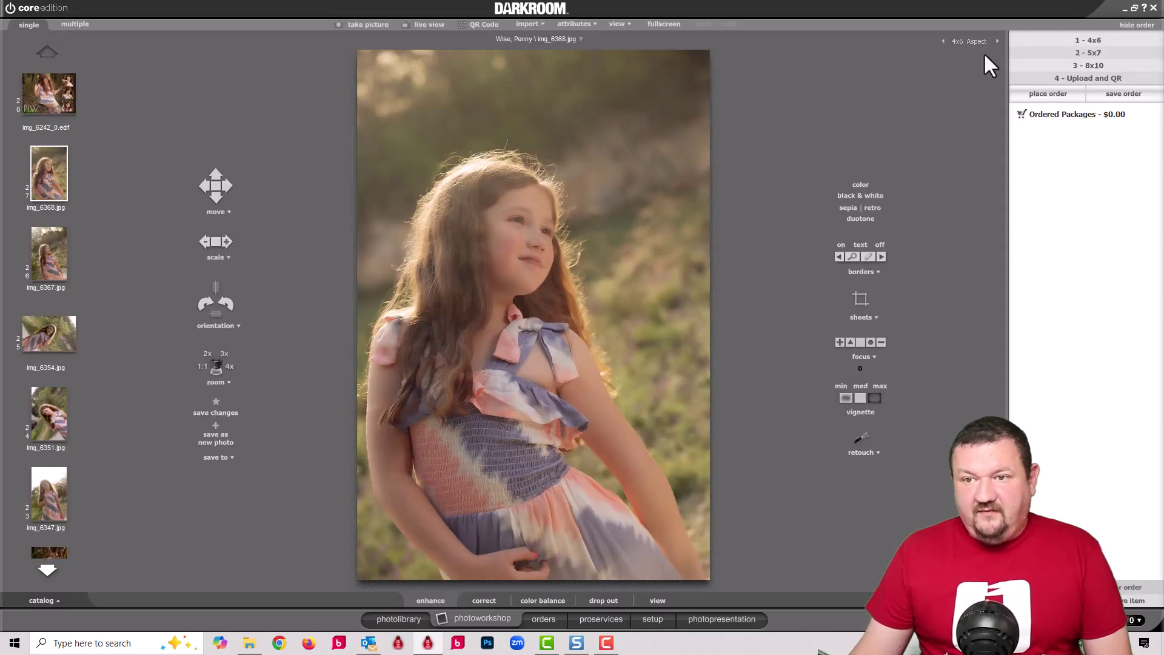
{"action": "left_click", "coordinate": [1096, 39]}
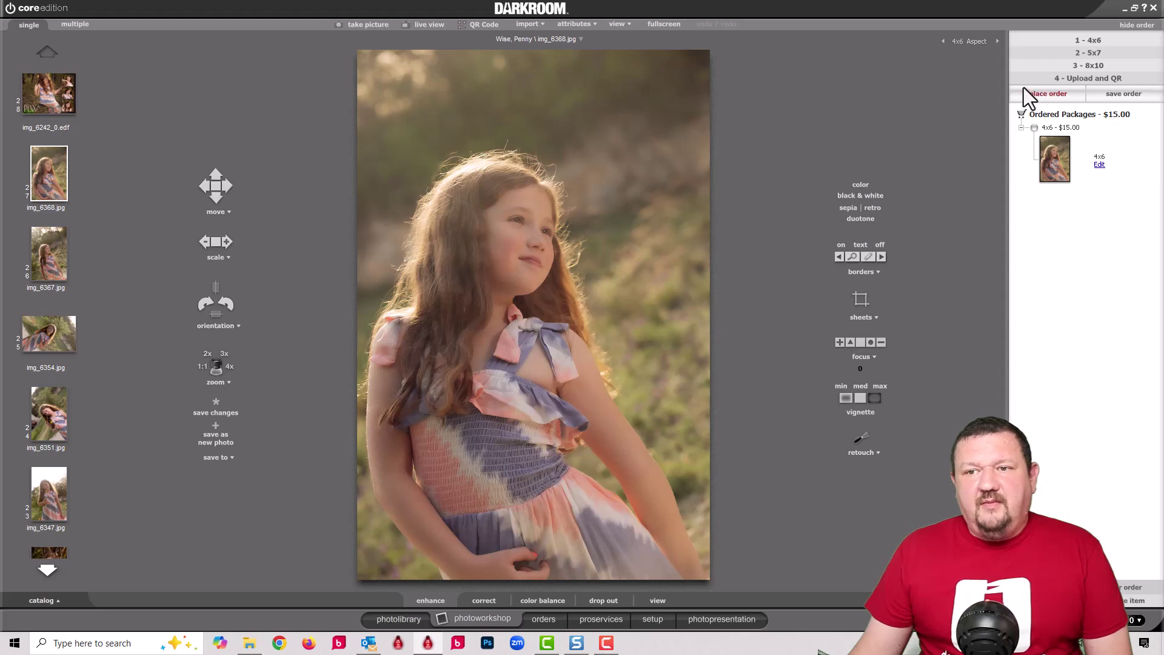
{"action": "left_click", "coordinate": [1130, 587]}
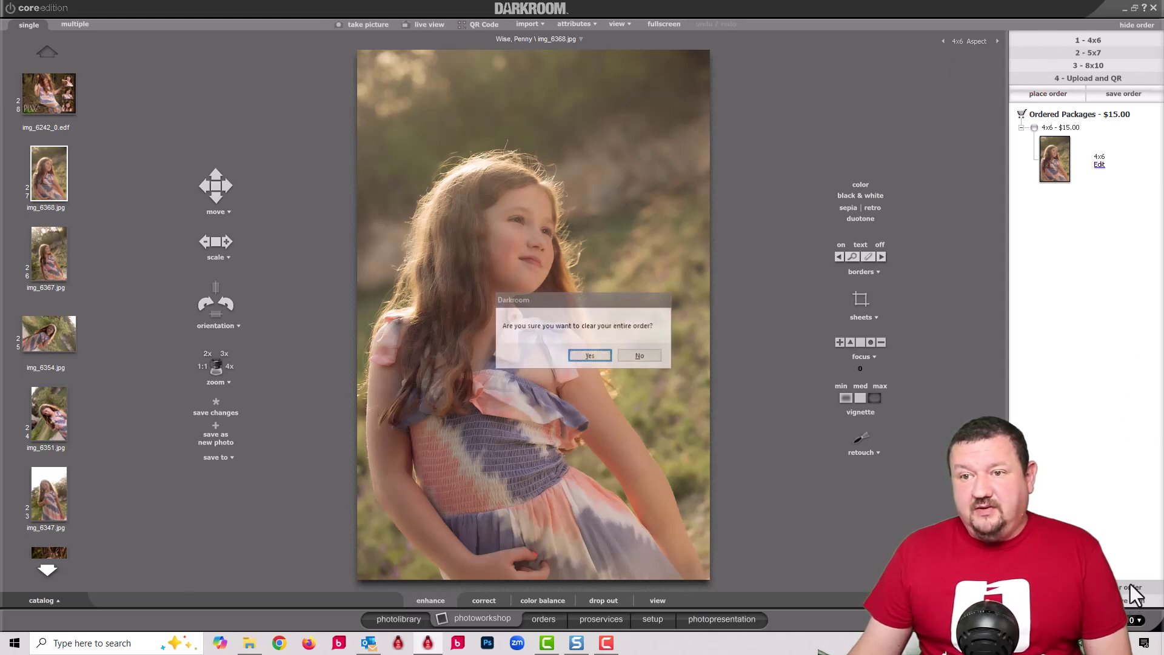
{"action": "left_click", "coordinate": [590, 356]}
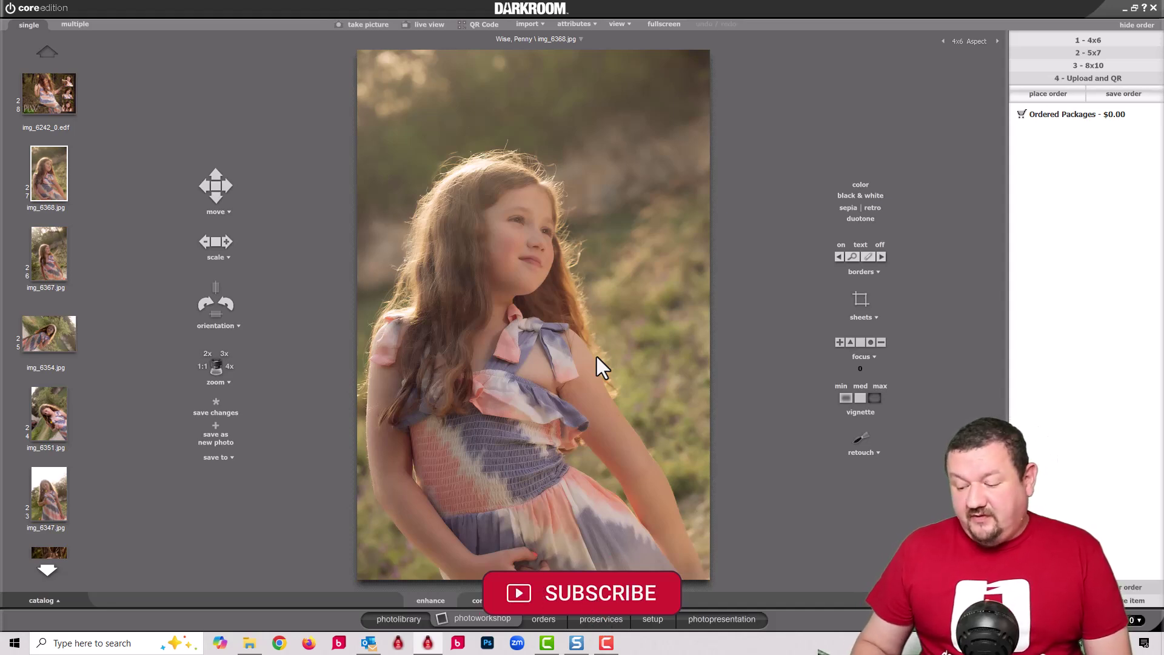
Step: Add three 4x6 packages of the photo with the package's number shortcut, and clear the entire order
{"action": "key", "text": "1"}
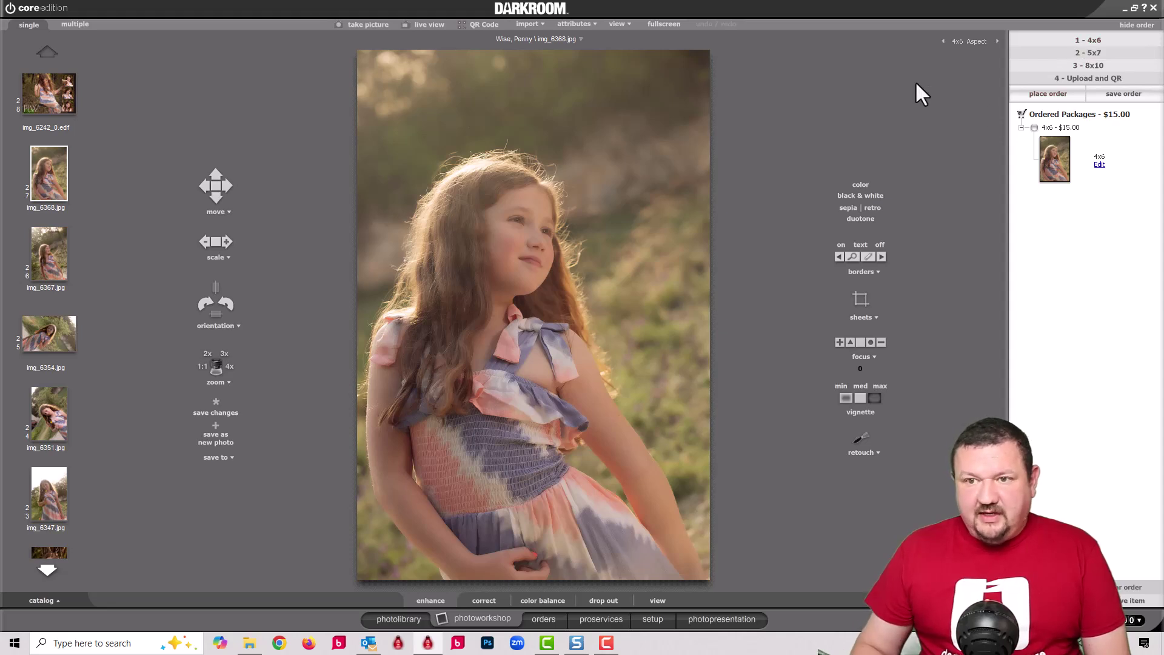
{"action": "key", "text": "1"}
{"action": "key", "text": "1"}
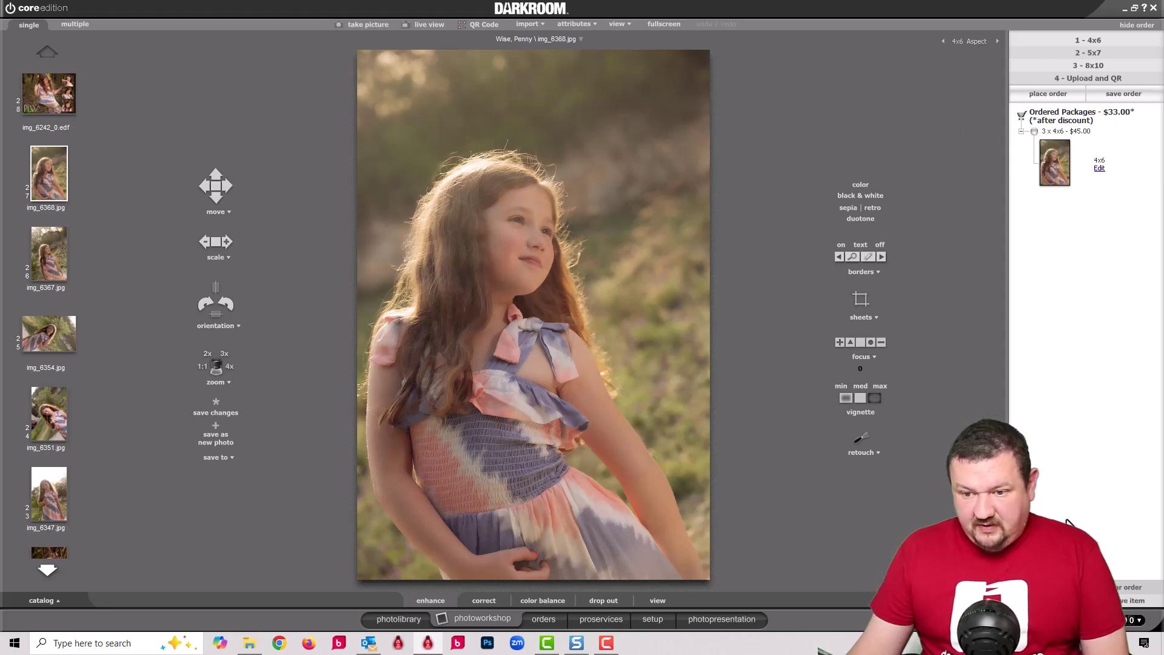
{"action": "left_click", "coordinate": [1129, 587]}
{"action": "left_click", "coordinate": [583, 354]}
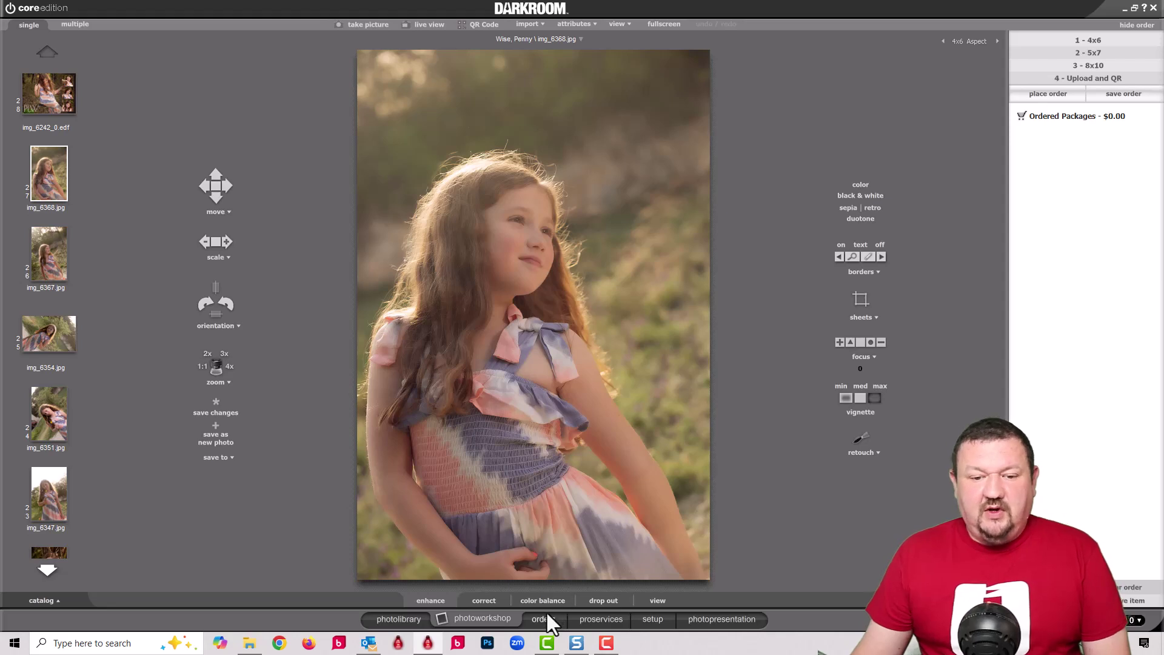
Step: Enable Quick Print for the 4x6 package in the default 02 demo package group and return to the photo workshop
{"action": "left_click", "coordinate": [648, 620]}
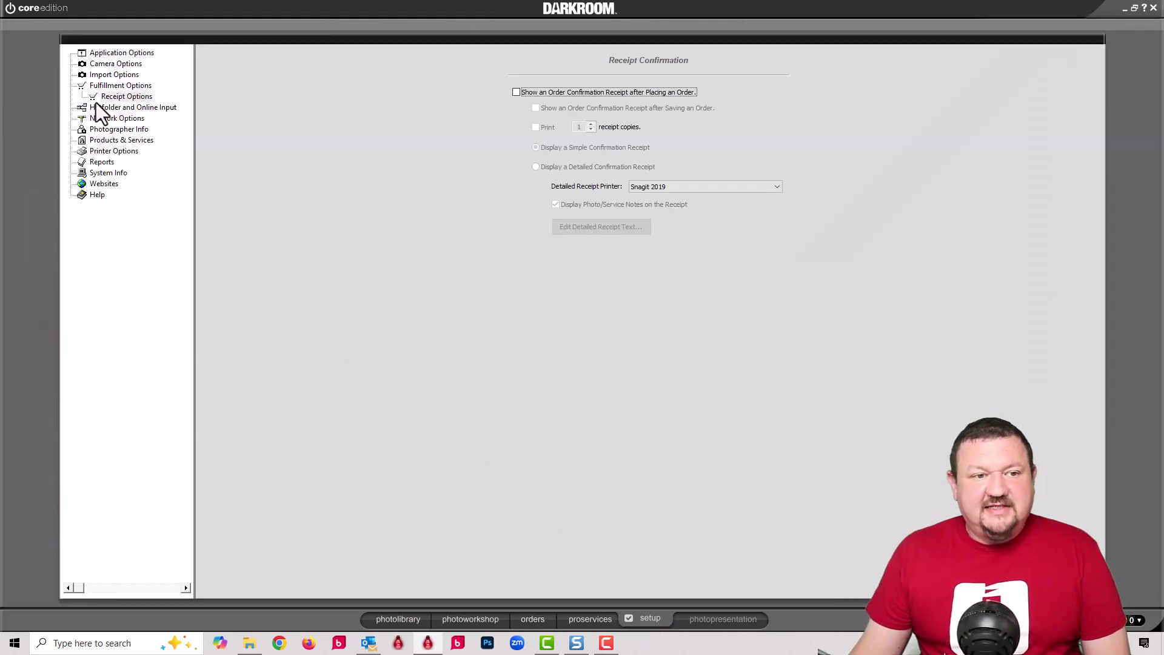
{"action": "left_click", "coordinate": [102, 142]}
{"action": "left_click", "coordinate": [103, 140]}
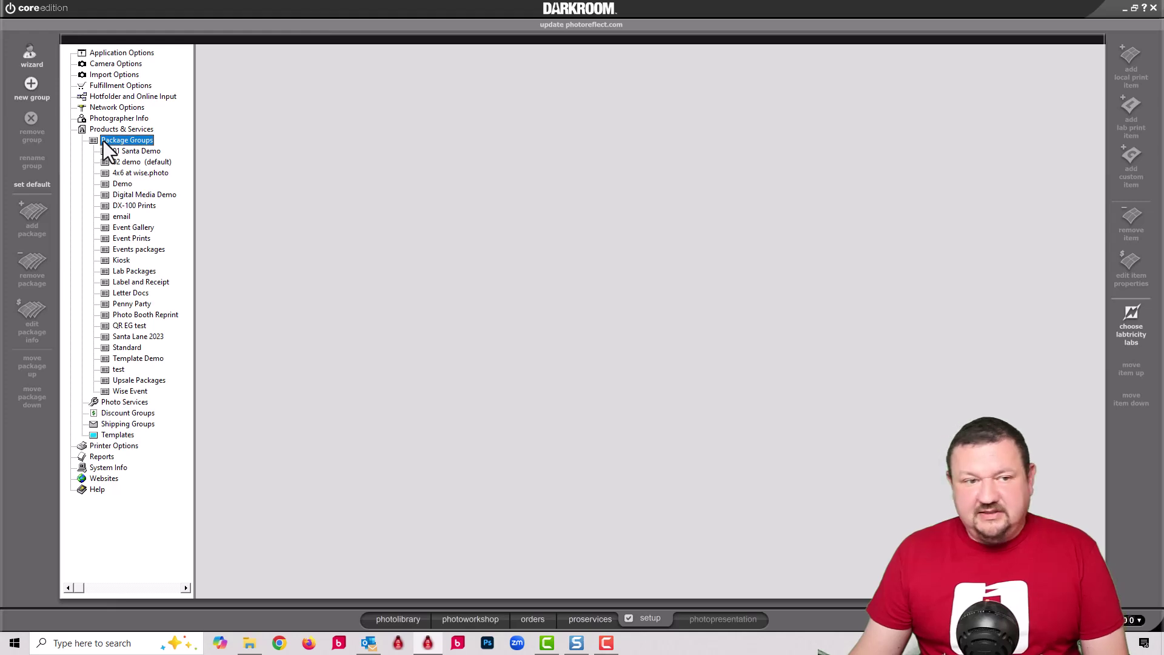
{"action": "left_click", "coordinate": [123, 162]}
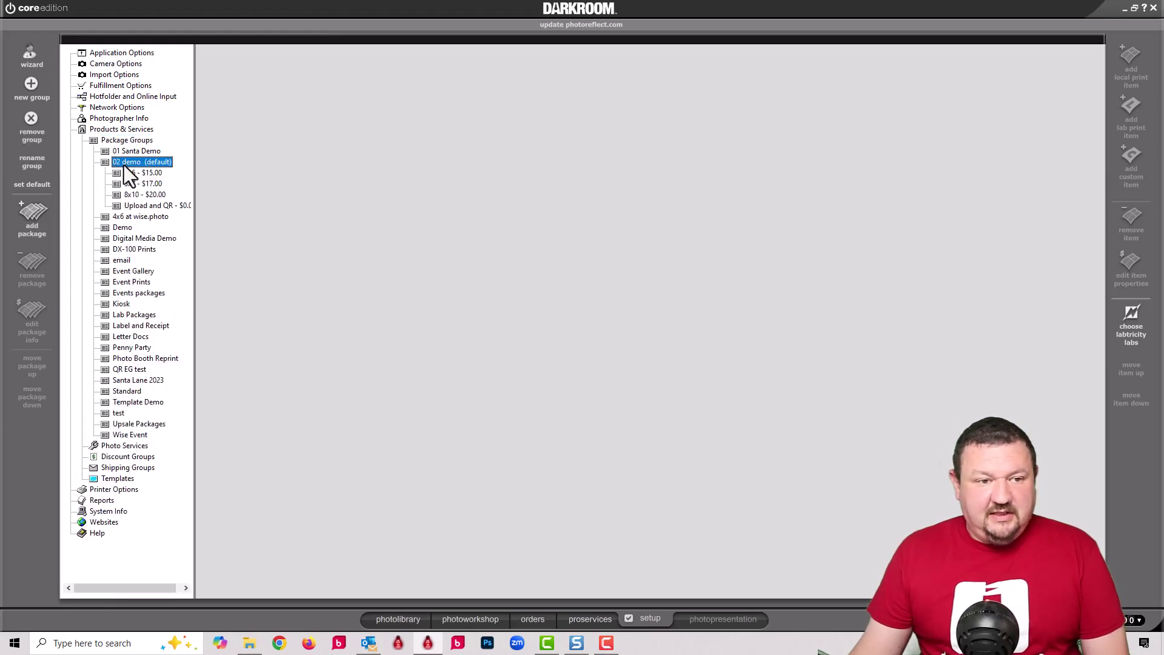
{"action": "left_click", "coordinate": [125, 173]}
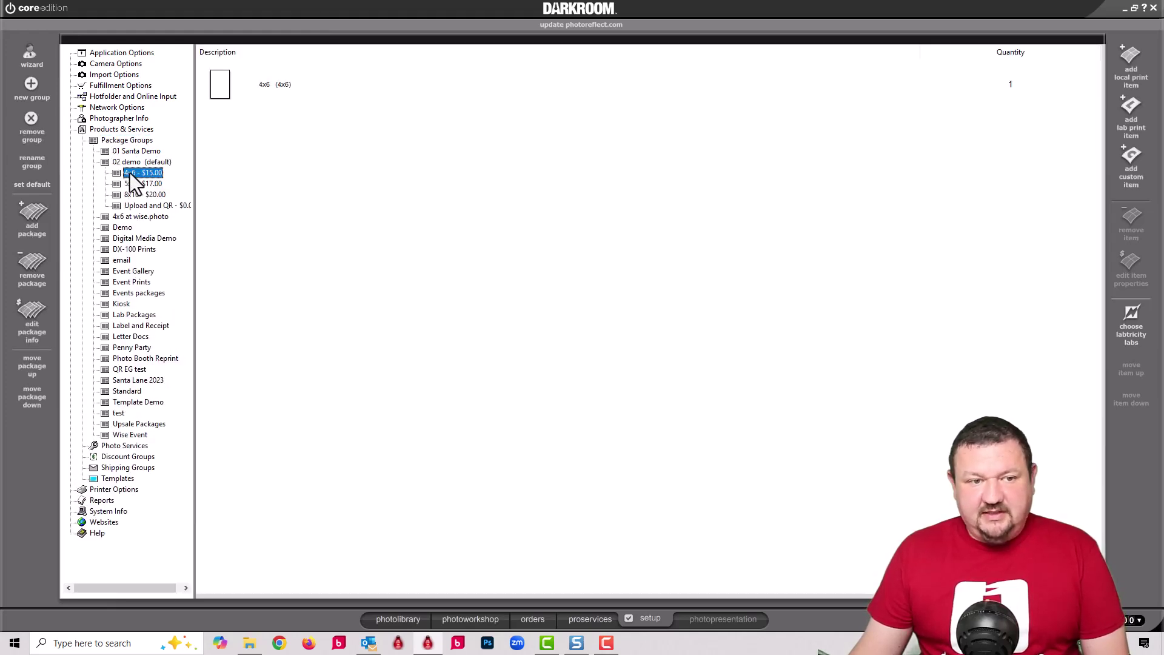
{"action": "double_click", "coordinate": [130, 173]}
{"action": "left_click", "coordinate": [511, 349]}
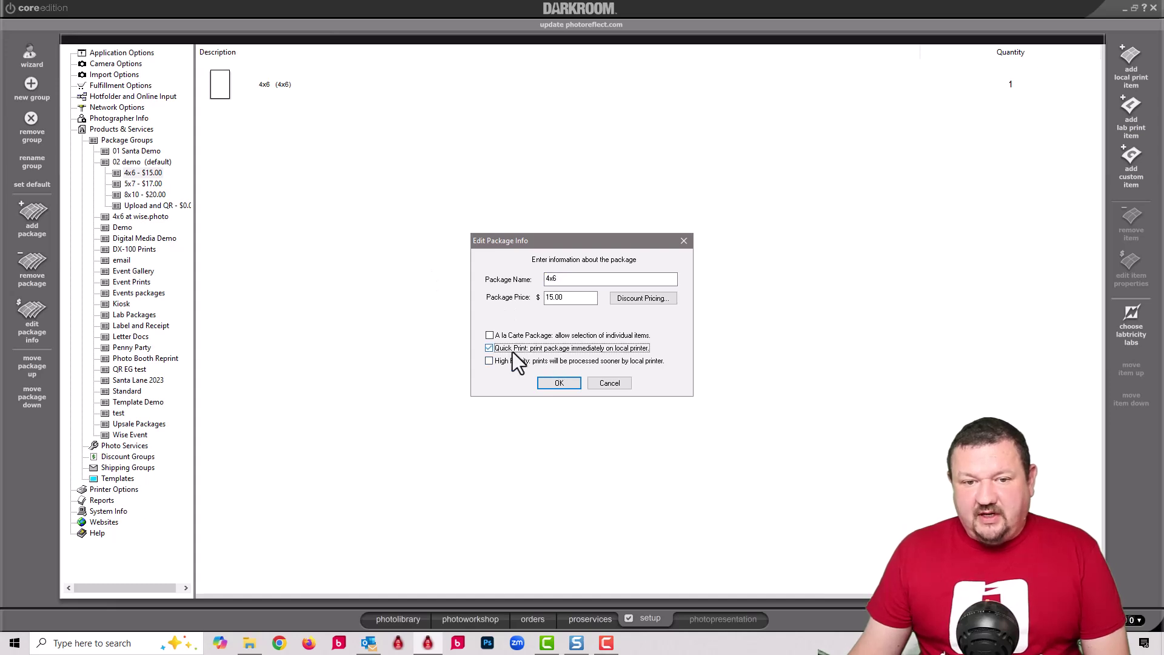
{"action": "left_click", "coordinate": [554, 383]}
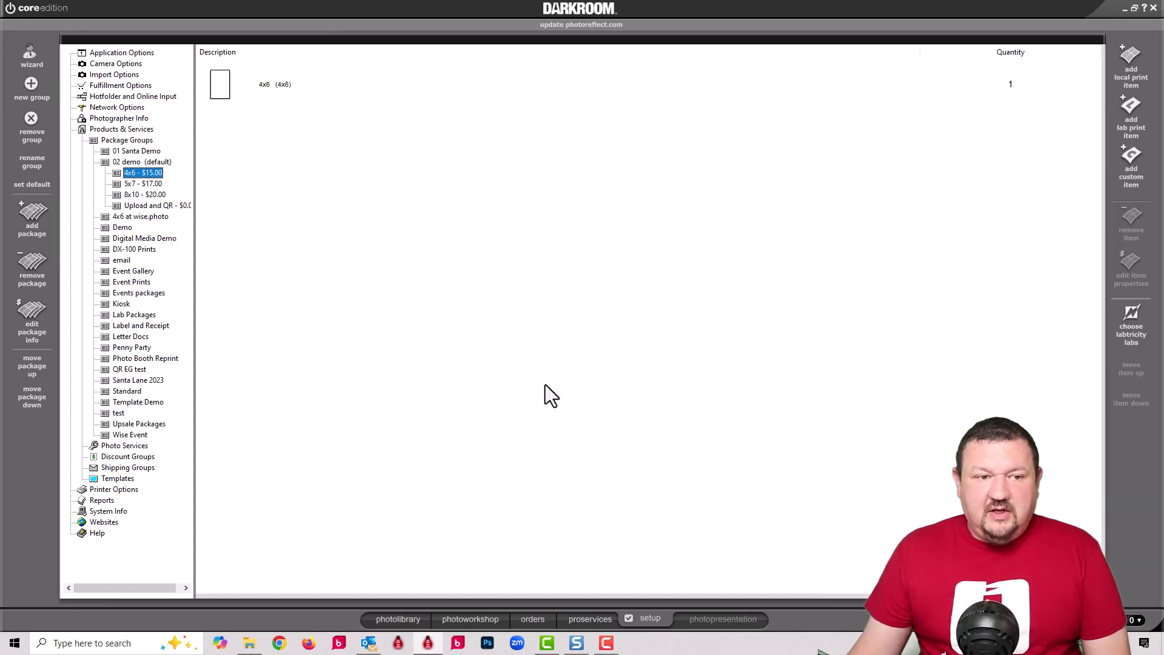
{"action": "left_click", "coordinate": [472, 618]}
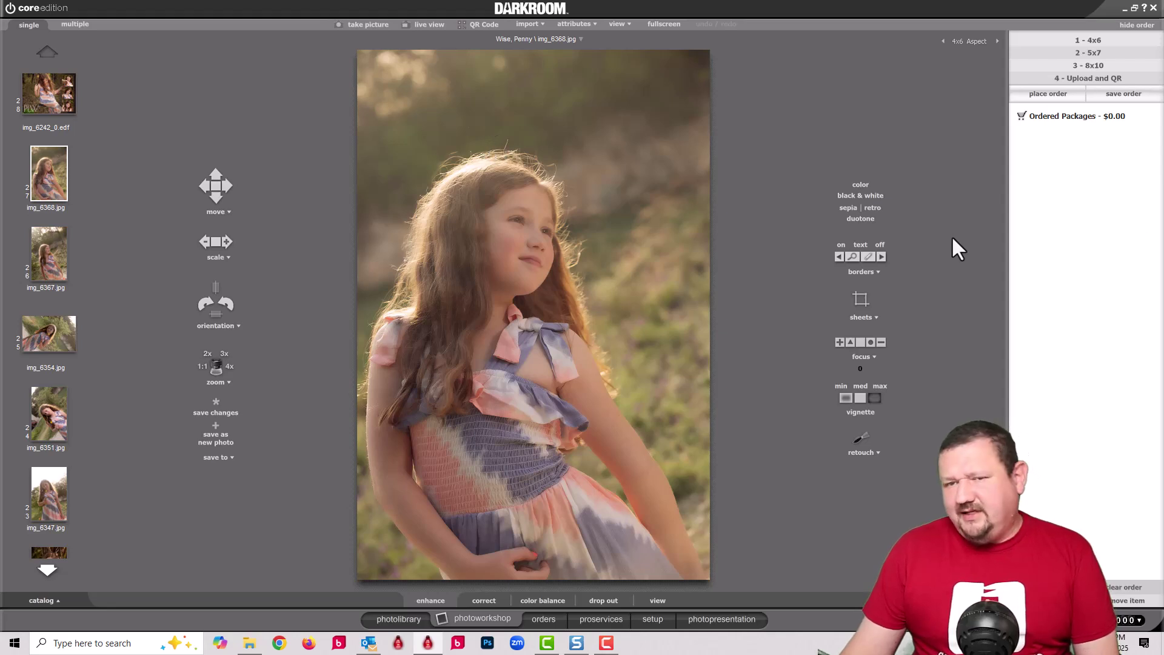
Step: Add one 4x6 from the 6-inch prints to the camera Auto Print items ordered after each photo is captured
{"action": "left_click", "coordinate": [653, 619]}
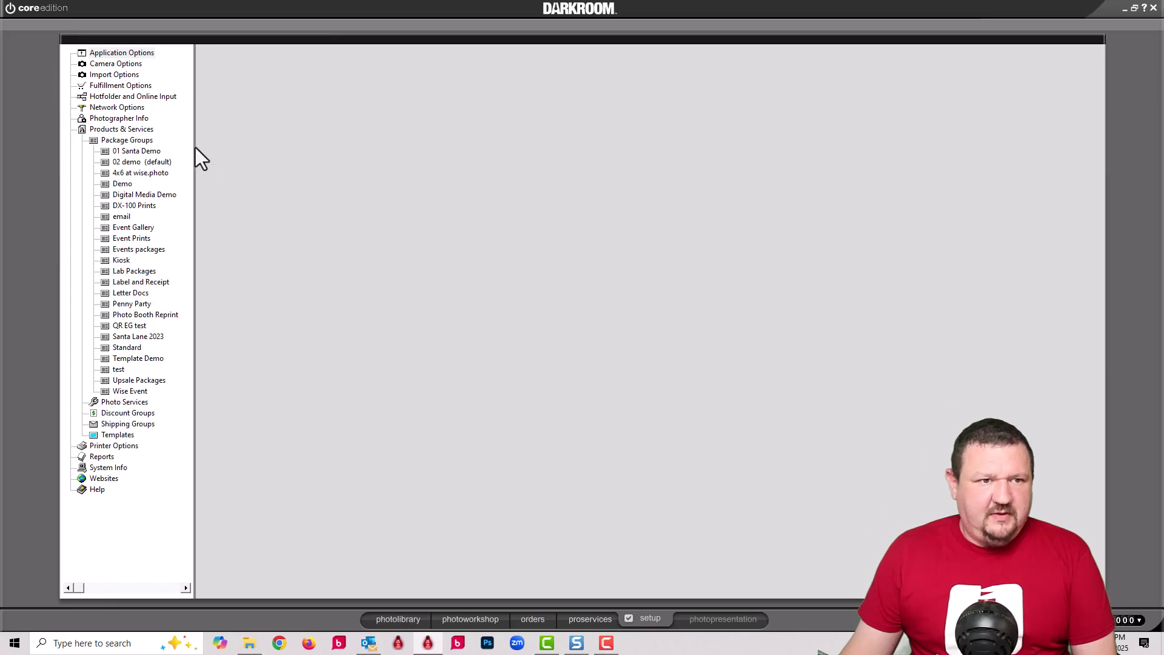
{"action": "left_click", "coordinate": [105, 65]}
{"action": "left_click", "coordinate": [106, 97]}
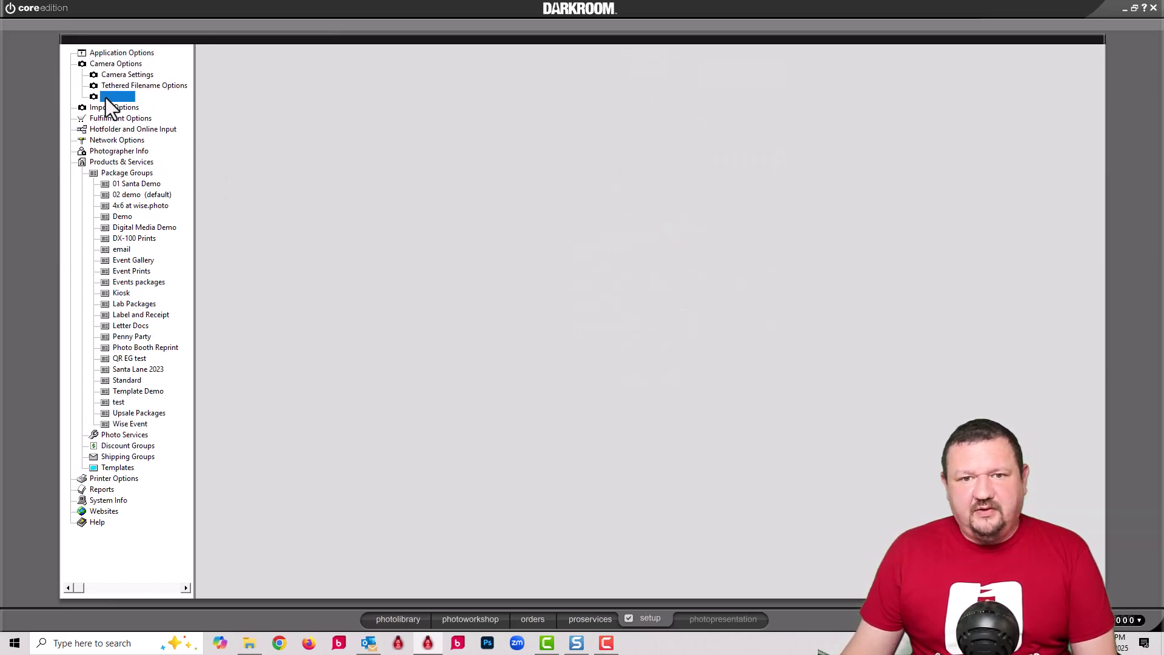
{"action": "left_click", "coordinate": [540, 96]}
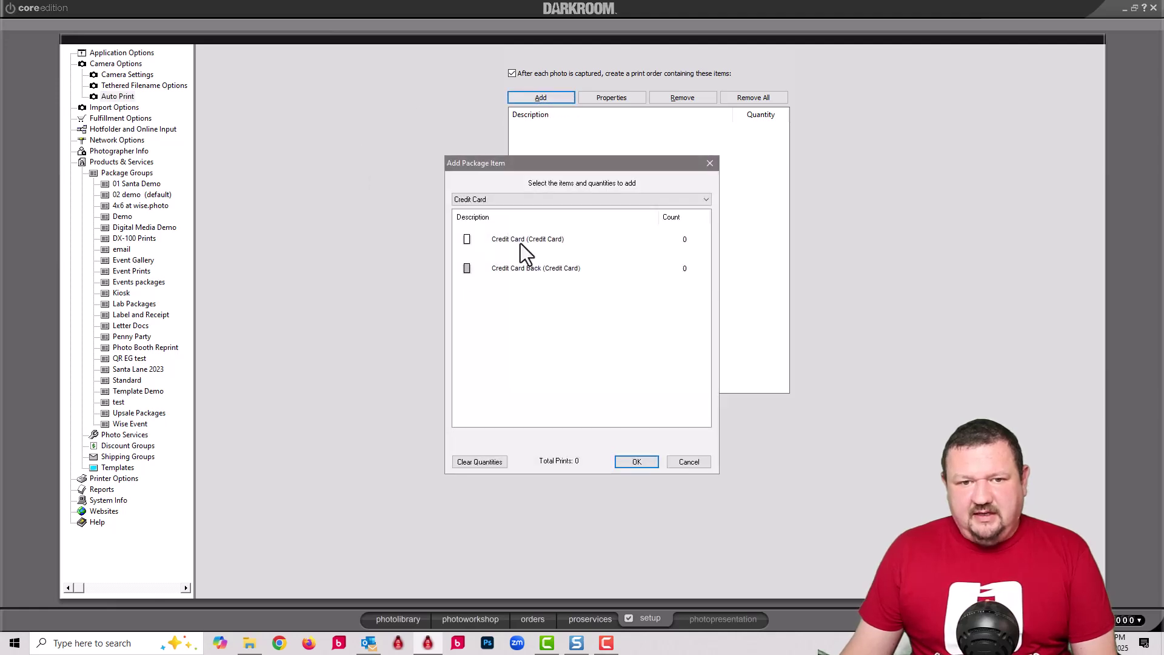
{"action": "left_click", "coordinate": [520, 200]}
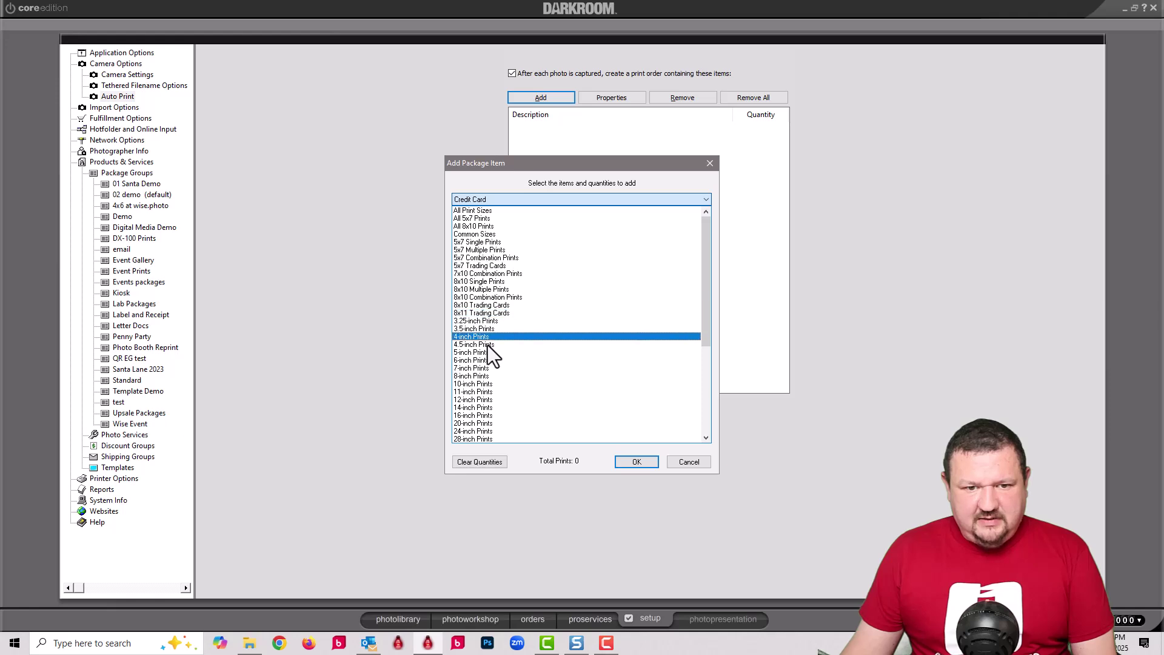
{"action": "left_click", "coordinate": [490, 361]}
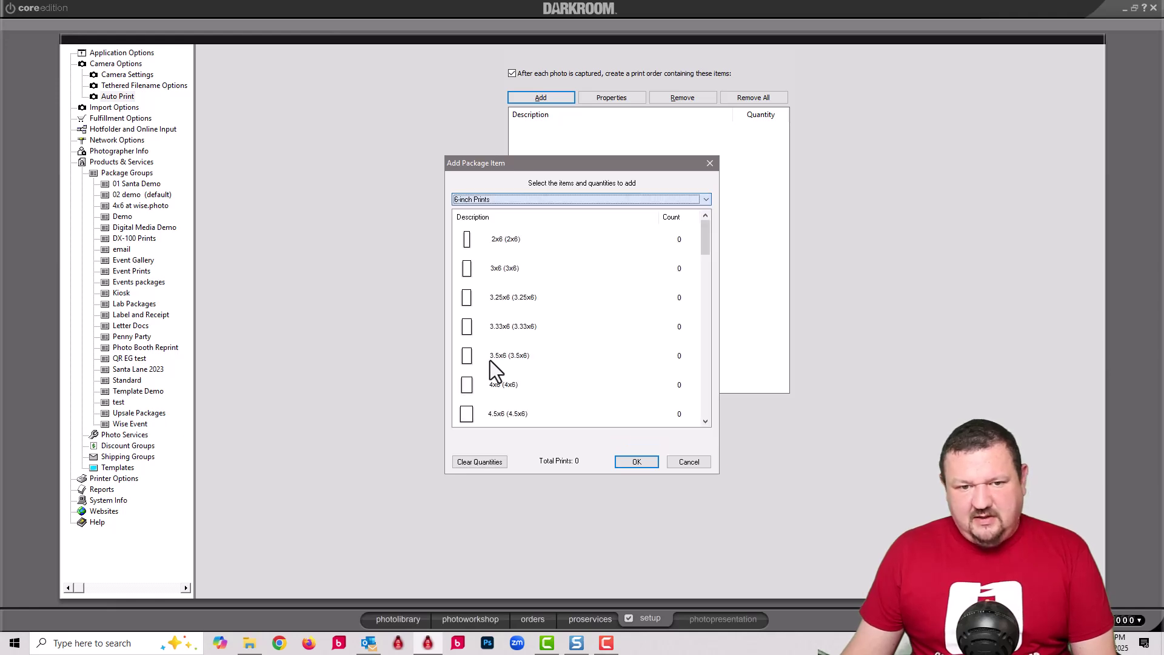
{"action": "left_click", "coordinate": [500, 385]}
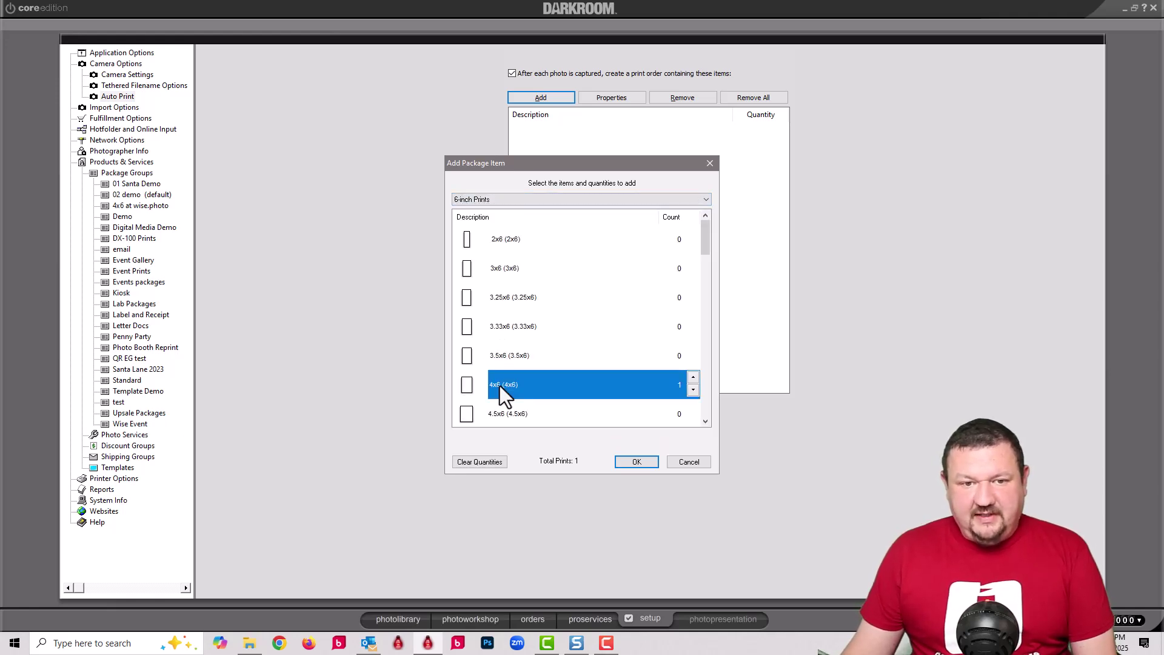
{"action": "left_click", "coordinate": [636, 462]}
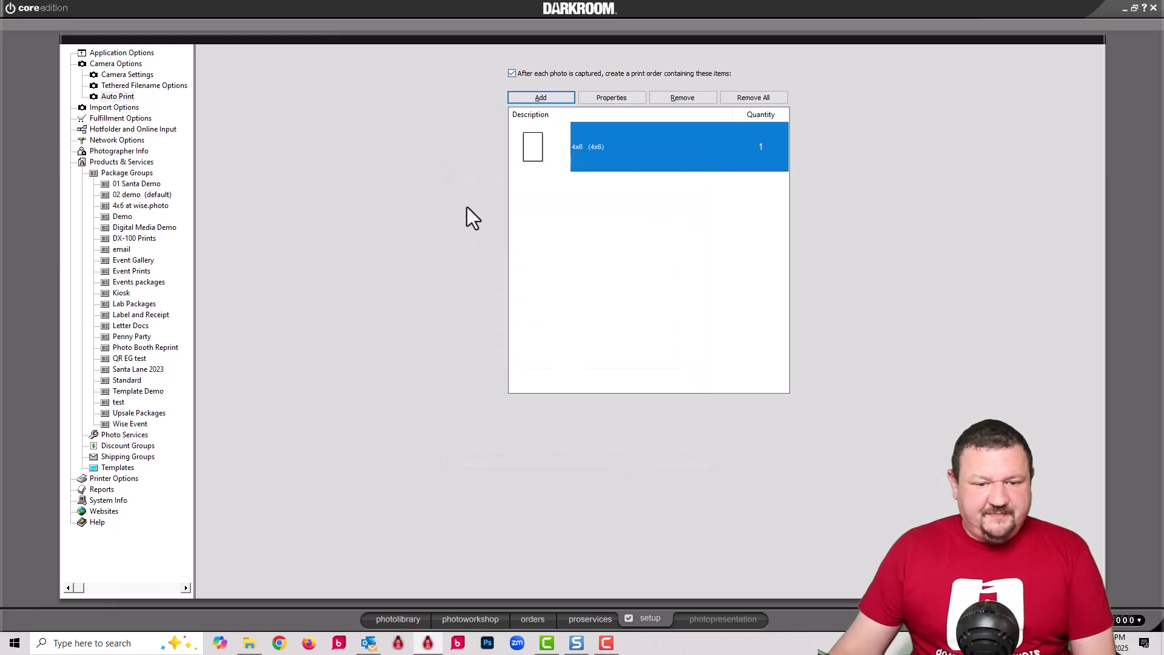
Step: View the captured photo in the photo workshop, and turn off the camera Auto Print order created after each photo is captured
{"action": "left_click", "coordinate": [471, 618]}
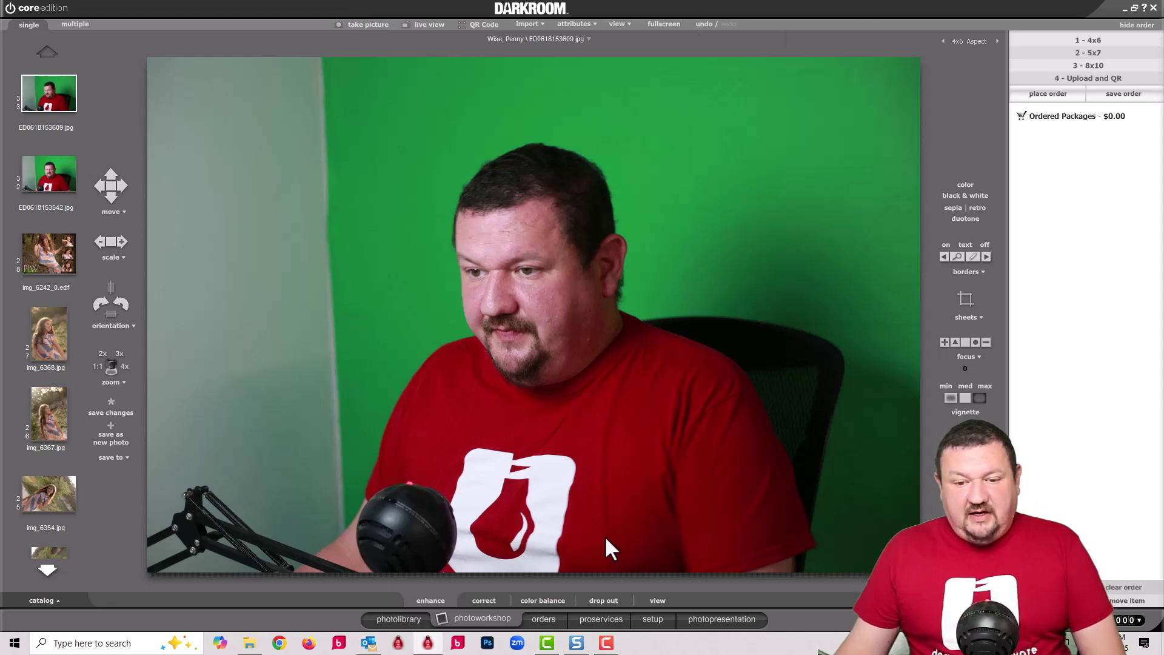
{"action": "left_click", "coordinate": [651, 619]}
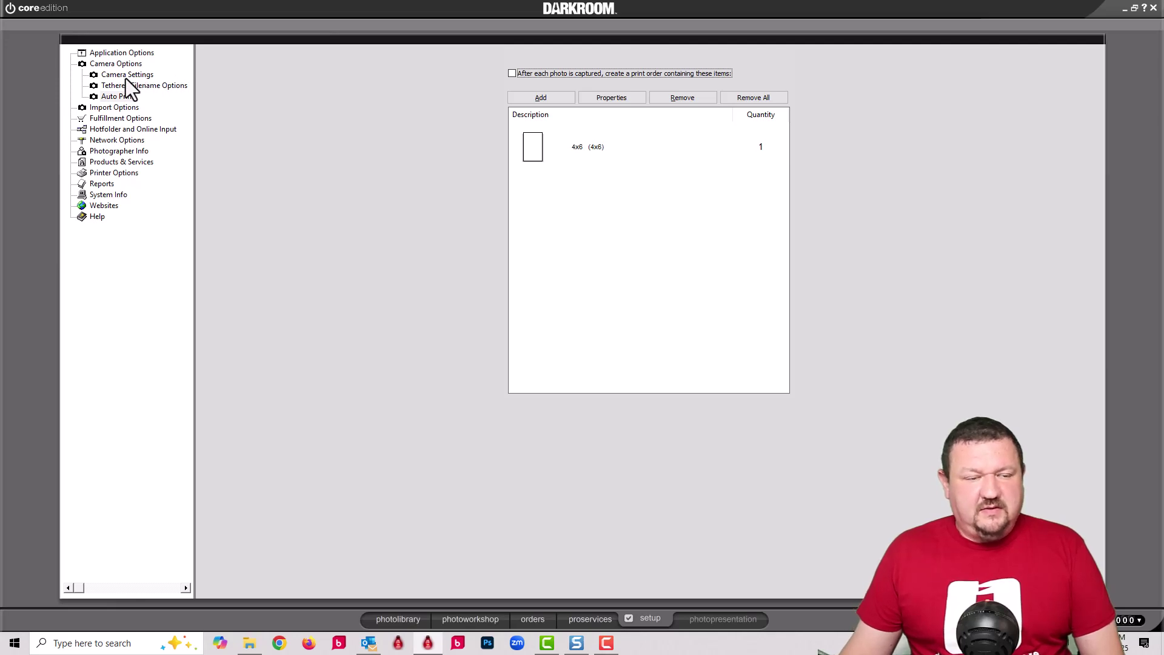
Step: Add one 5x7 from the 7-inch prints as a local print item to the 5x7 package in the 02 demo package group
{"action": "left_click", "coordinate": [104, 161]}
{"action": "left_click", "coordinate": [116, 140]}
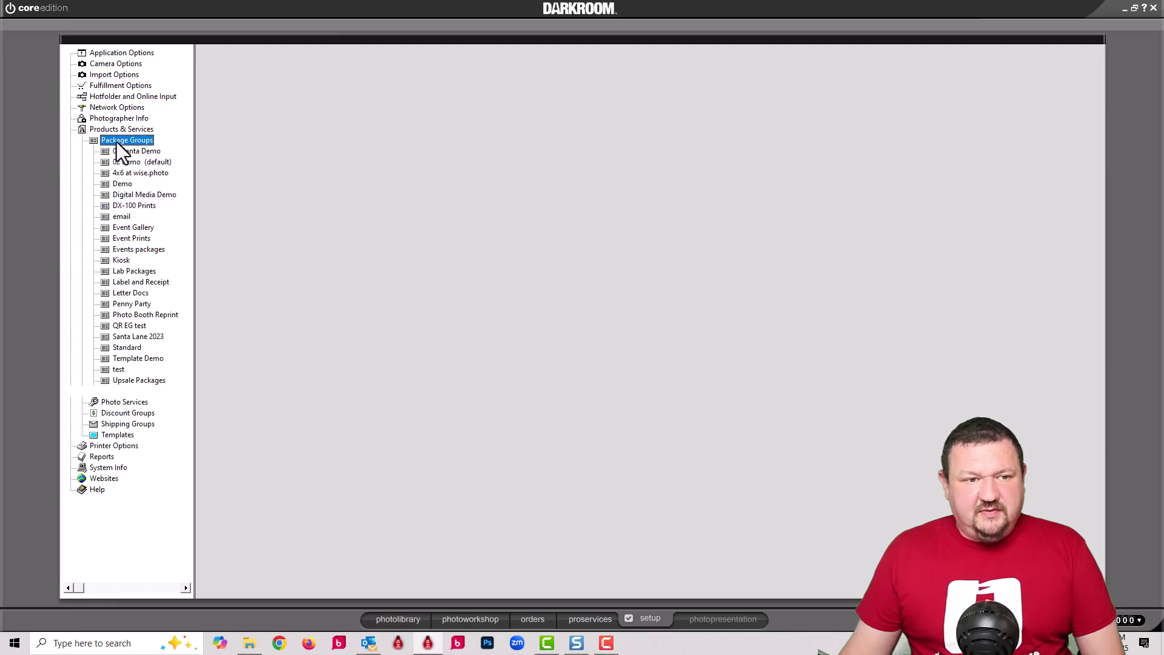
{"action": "left_click", "coordinate": [121, 163]}
{"action": "left_click", "coordinate": [128, 174]}
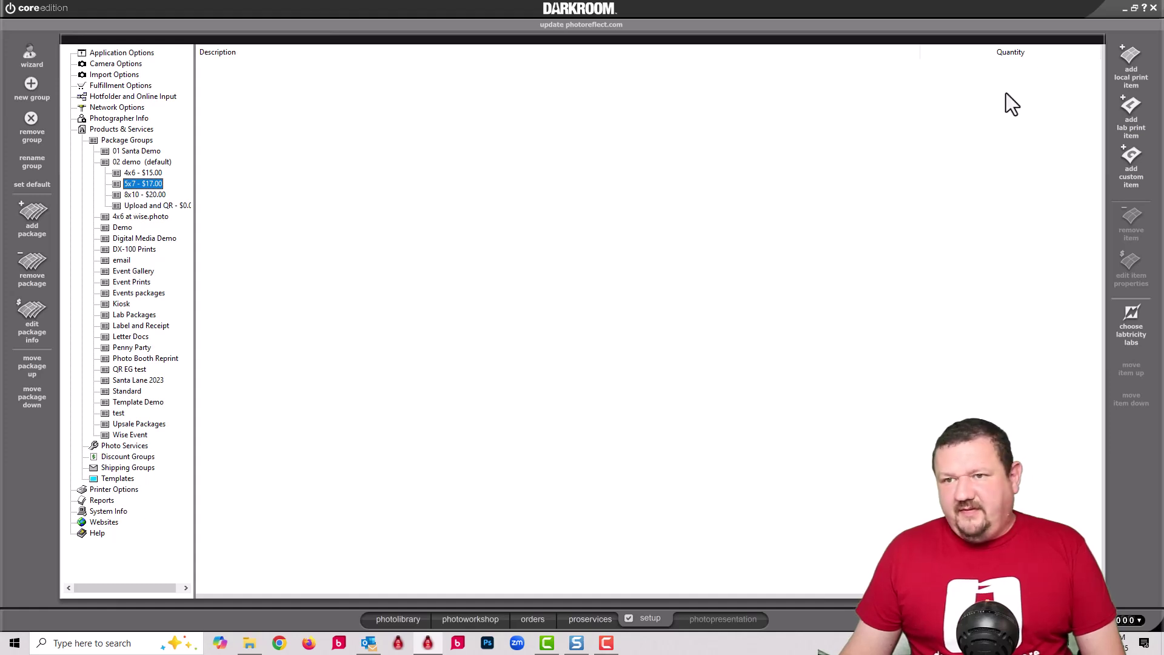
{"action": "left_click", "coordinate": [1130, 52]}
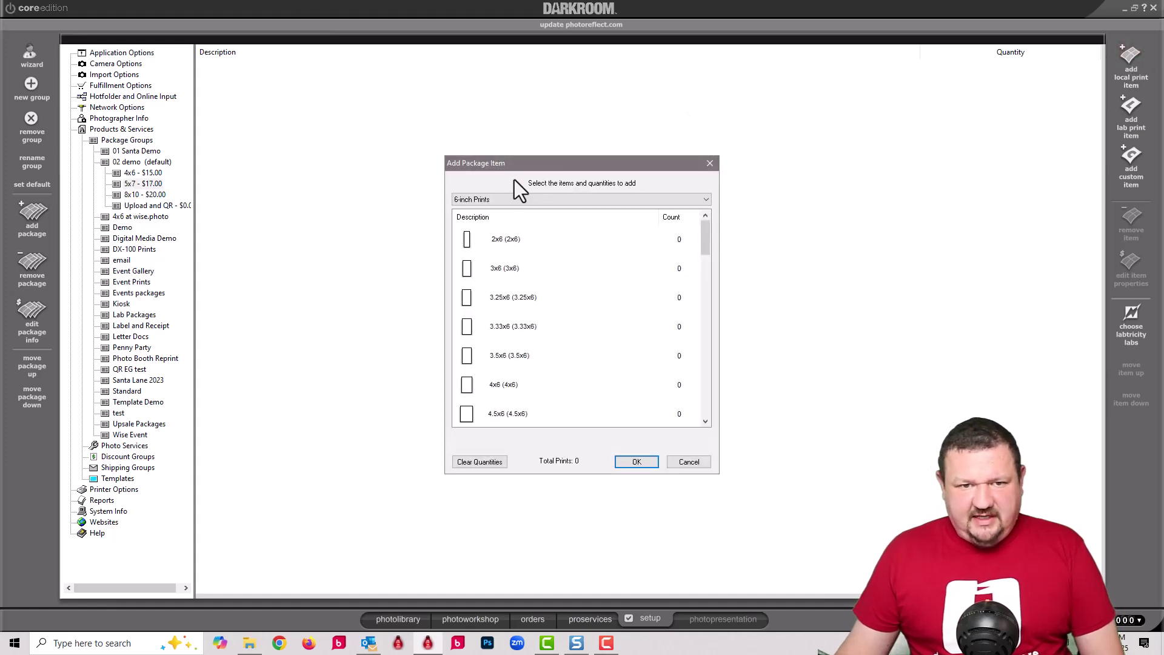
{"action": "left_click", "coordinate": [474, 200]}
{"action": "left_click", "coordinate": [468, 219]}
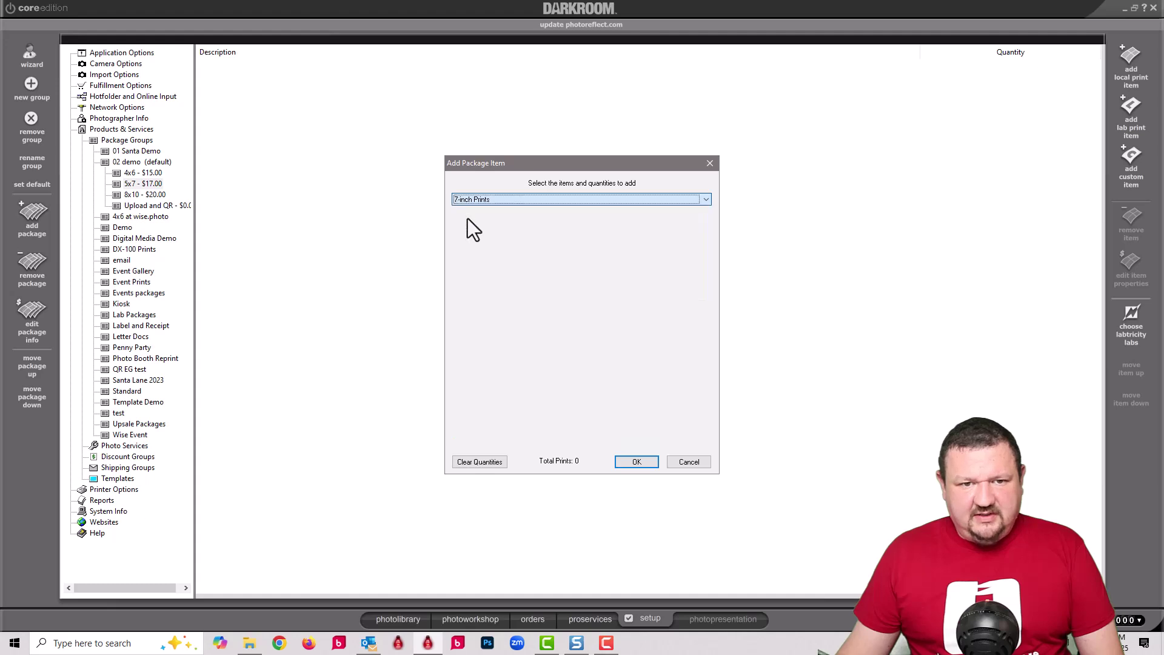
{"action": "left_click", "coordinate": [465, 360]}
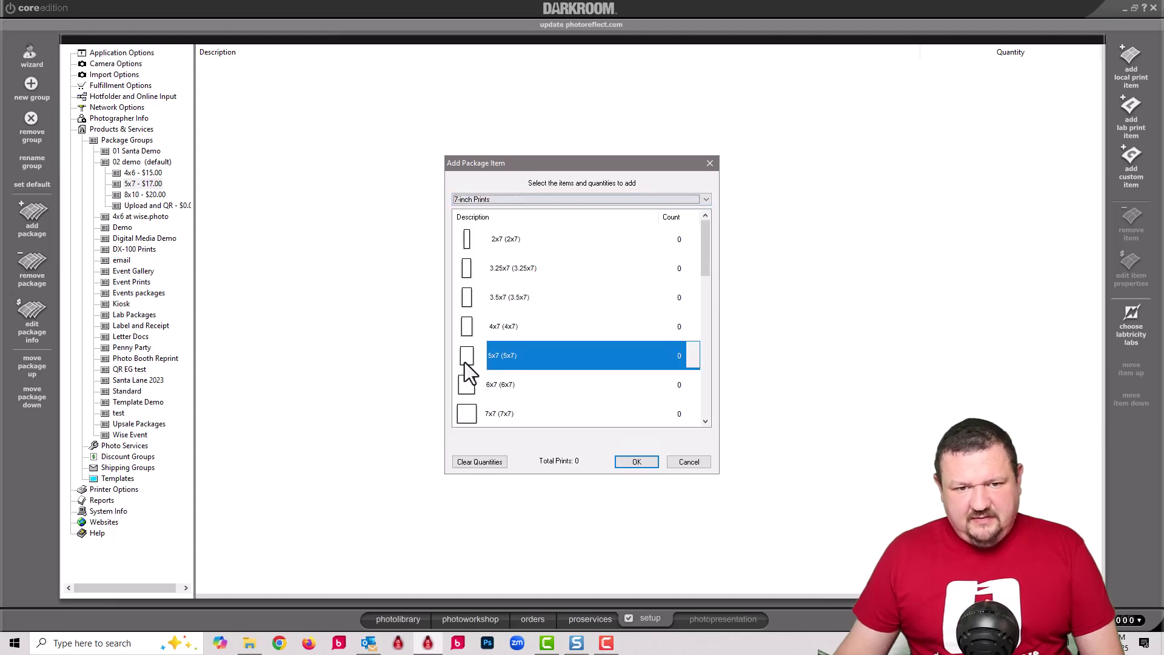
{"action": "left_click", "coordinate": [631, 463]}
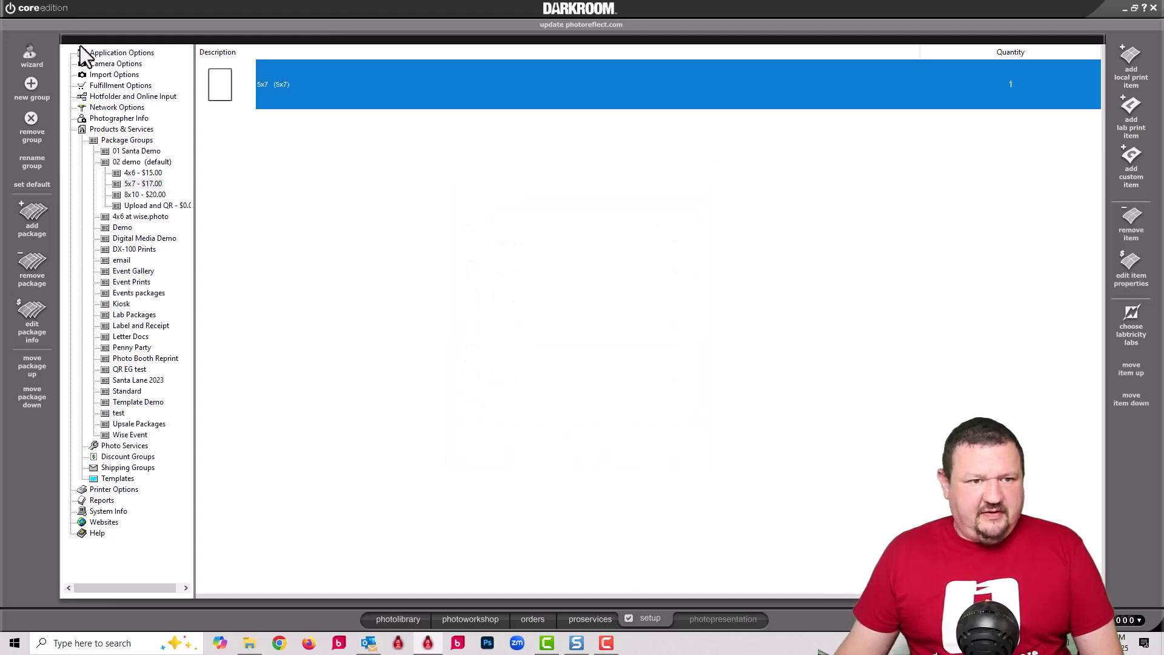
Step: Enable Quick Print for the 5x7 package in the 02 demo group
{"action": "double_click", "coordinate": [132, 183]}
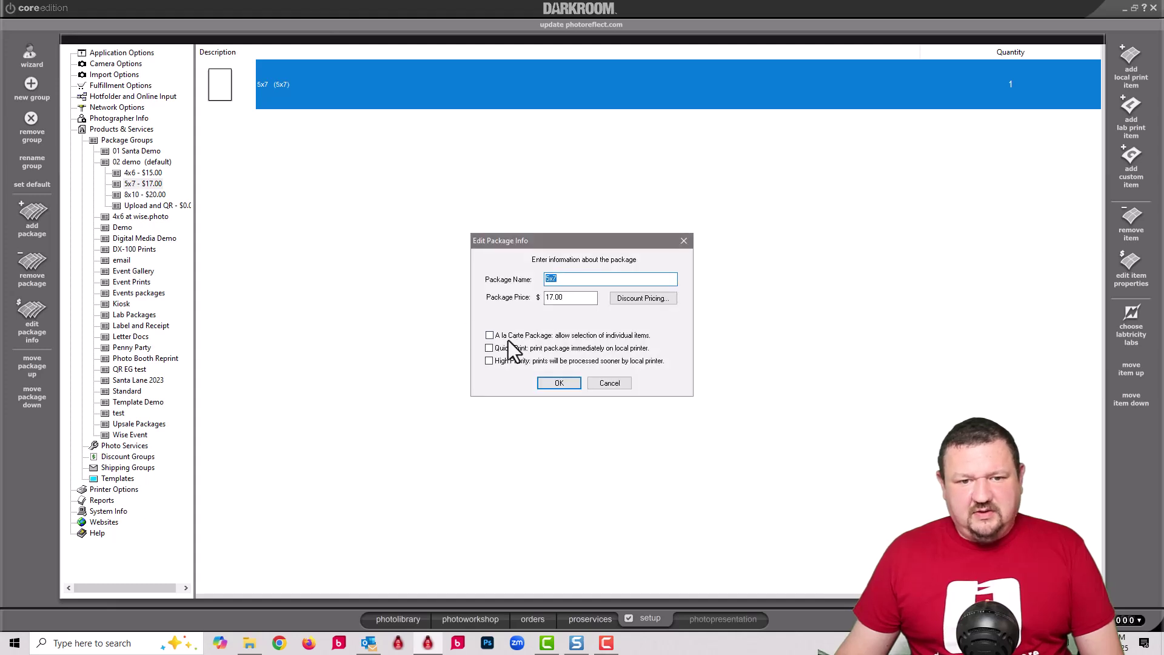
{"action": "left_click", "coordinate": [490, 348]}
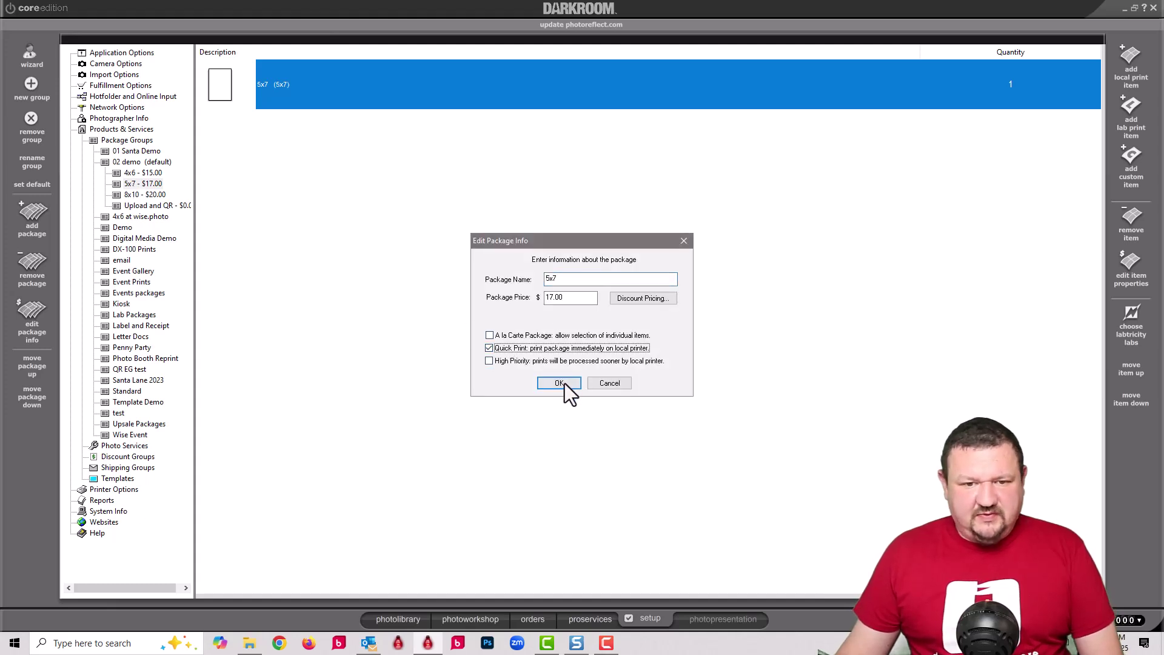
{"action": "left_click", "coordinate": [559, 383]}
Step: Review the package info and printing options of the 8x10 package in the 02 demo group
{"action": "left_click", "coordinate": [131, 197]}
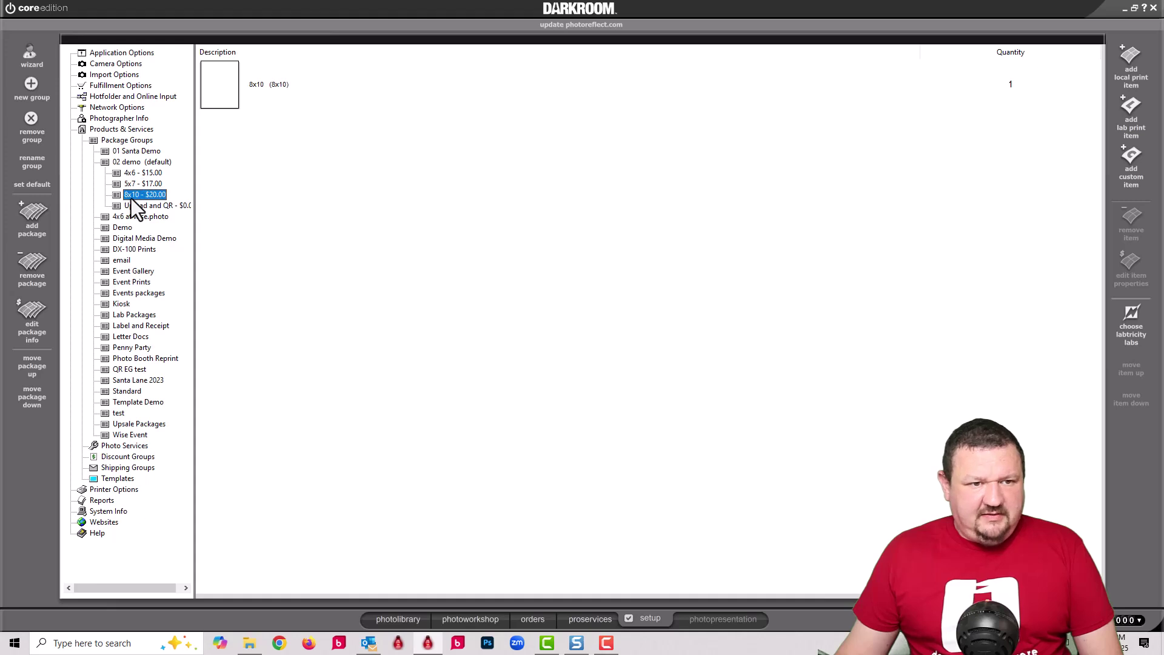
{"action": "double_click", "coordinate": [131, 199]}
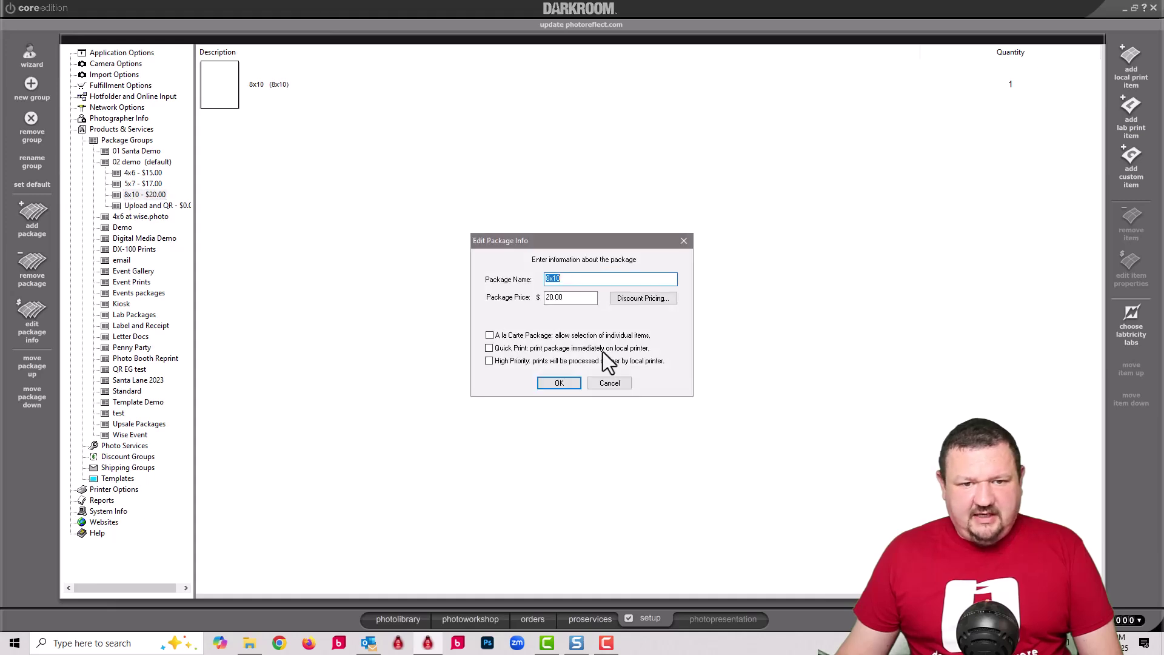
{"action": "left_click", "coordinate": [556, 382]}
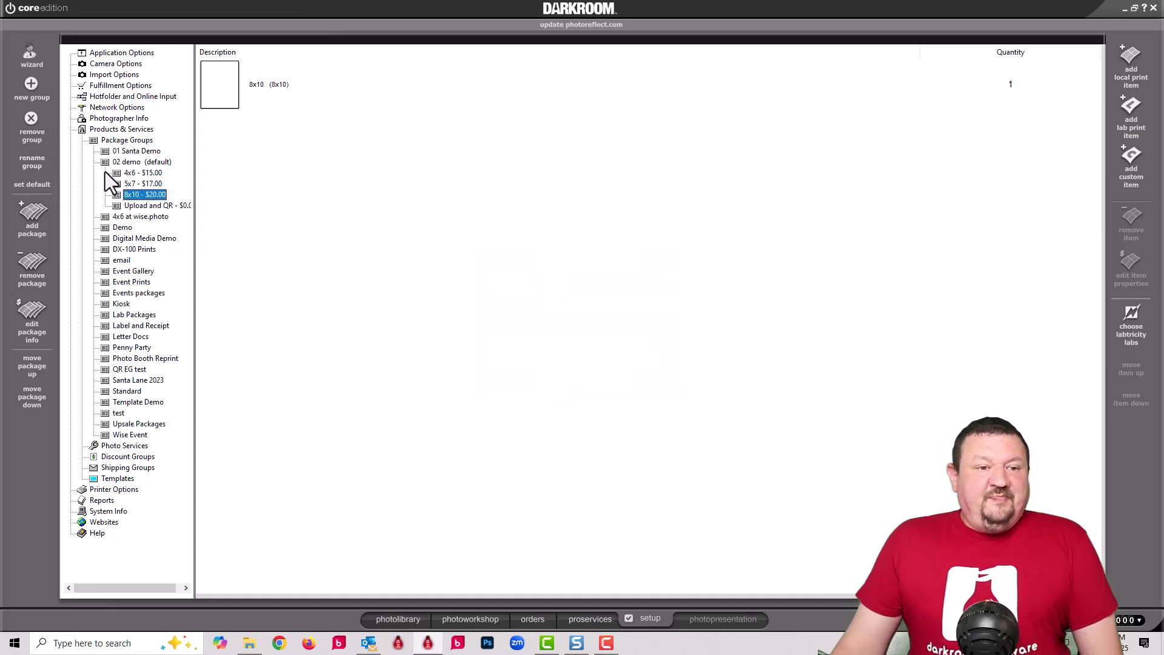
Step: Examine the Upload and QR package's Event Gallery Post name and date settings, and select its Credit Card item
{"action": "left_click", "coordinate": [133, 206]}
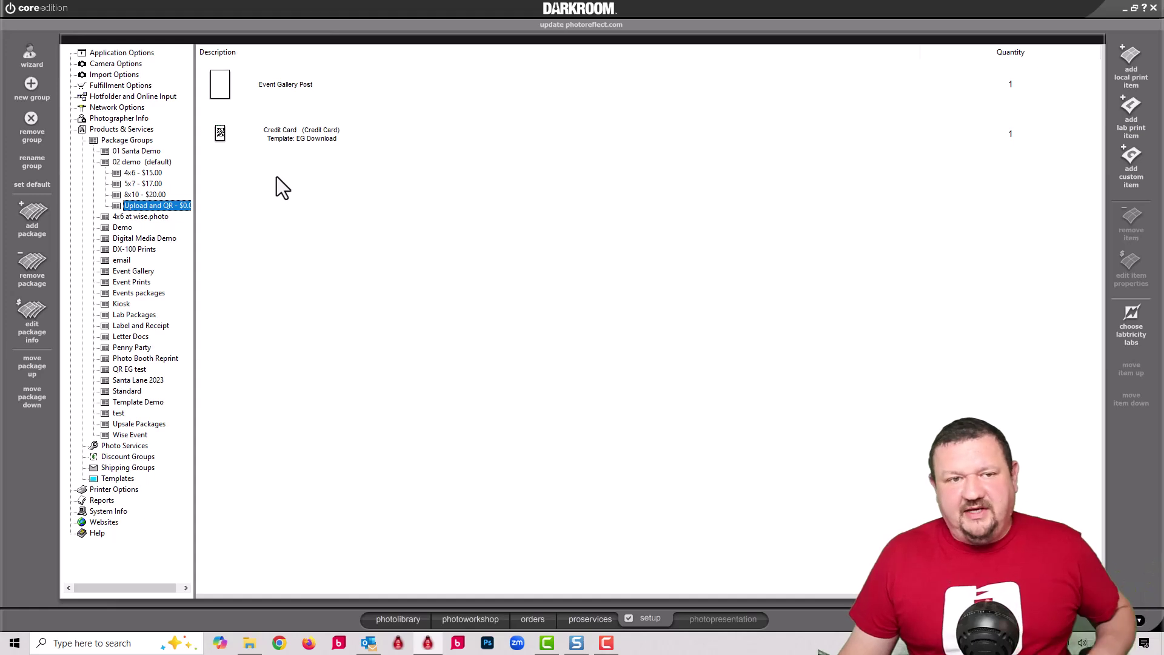
{"action": "double_click", "coordinate": [217, 83]}
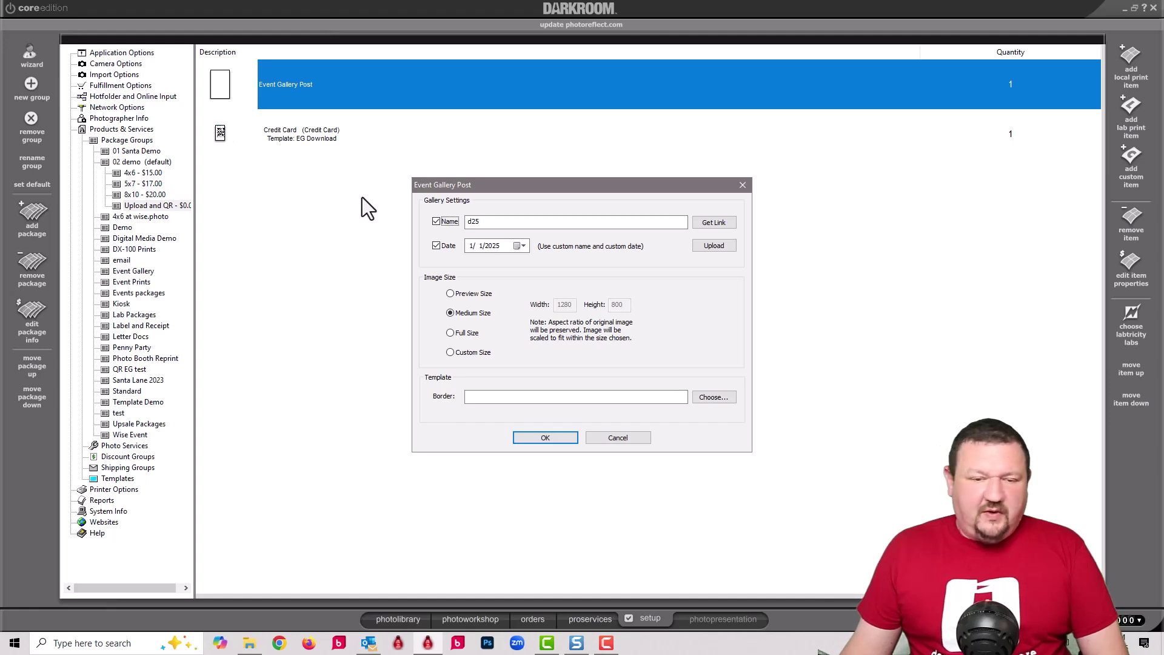
{"action": "left_click", "coordinate": [481, 222]}
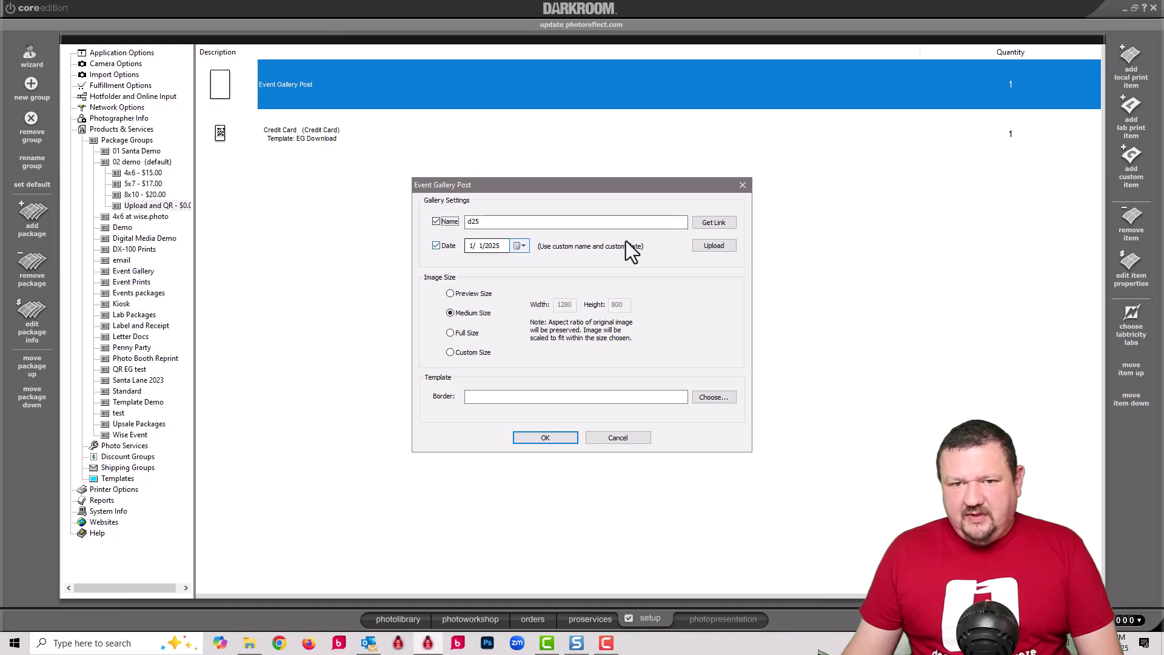
{"action": "left_click", "coordinate": [621, 436]}
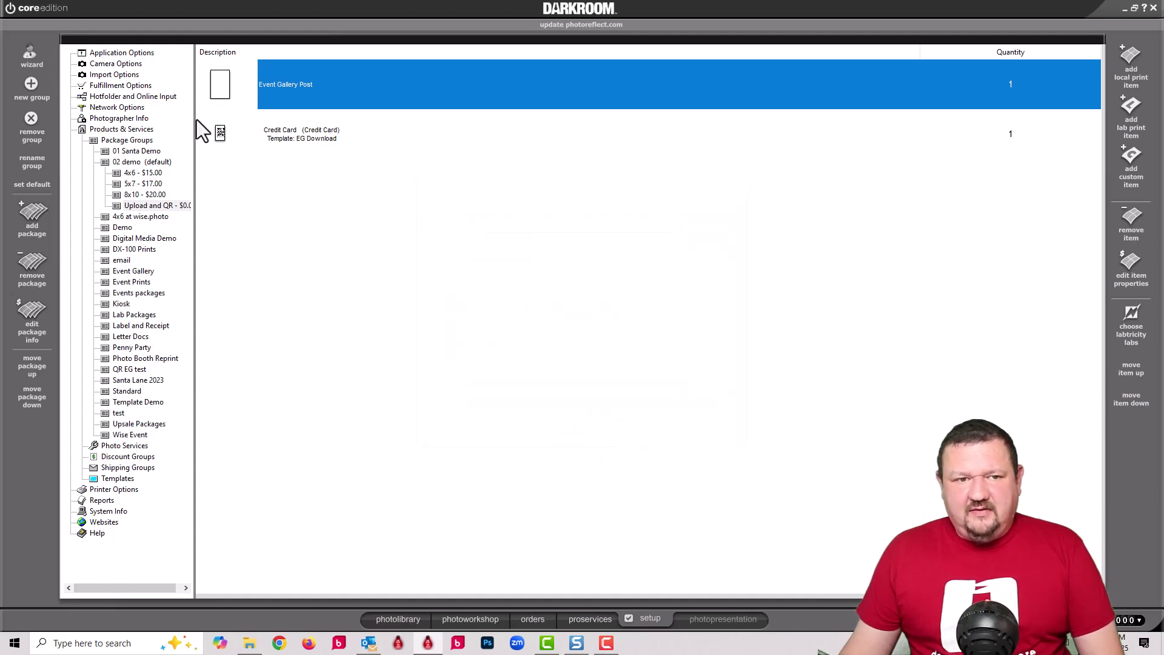
{"action": "left_click", "coordinate": [220, 134]}
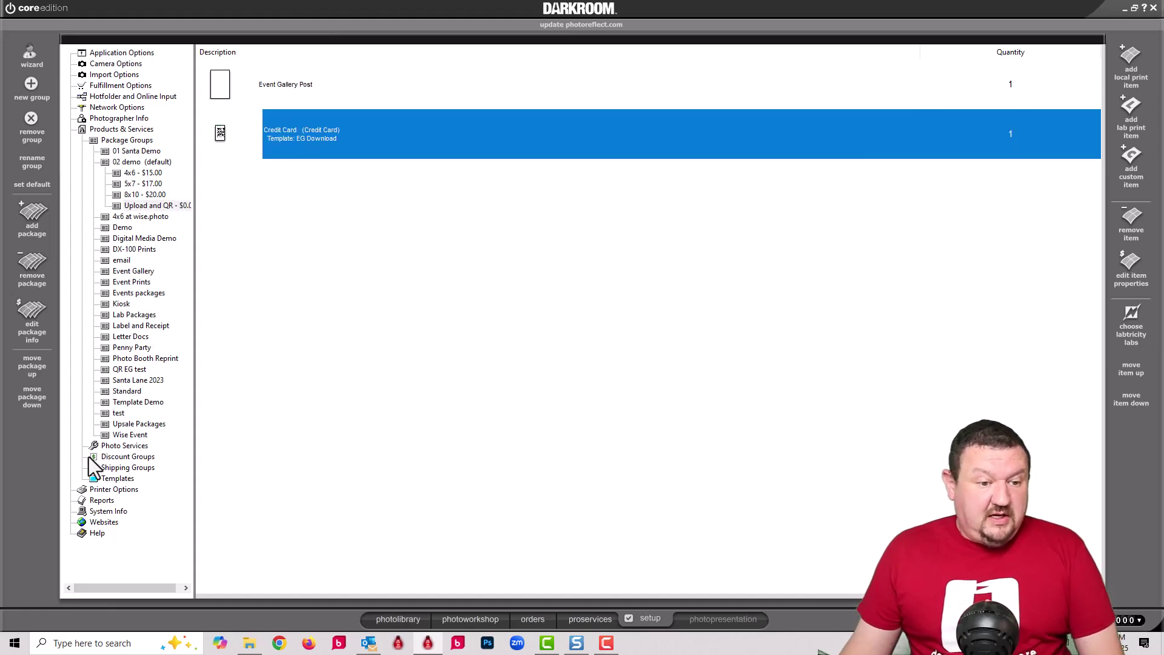
Step: Open the EG Download template from the Wise Photo template group and examine the link behind its QR code
{"action": "left_click", "coordinate": [94, 479]}
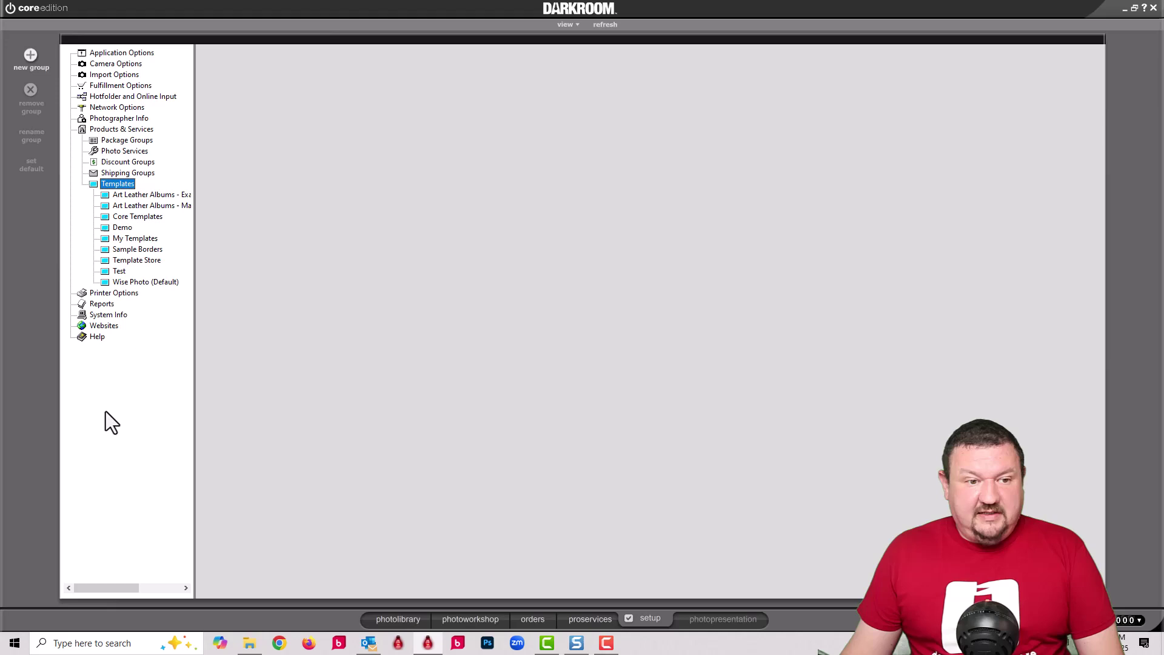
{"action": "left_click", "coordinate": [126, 283]}
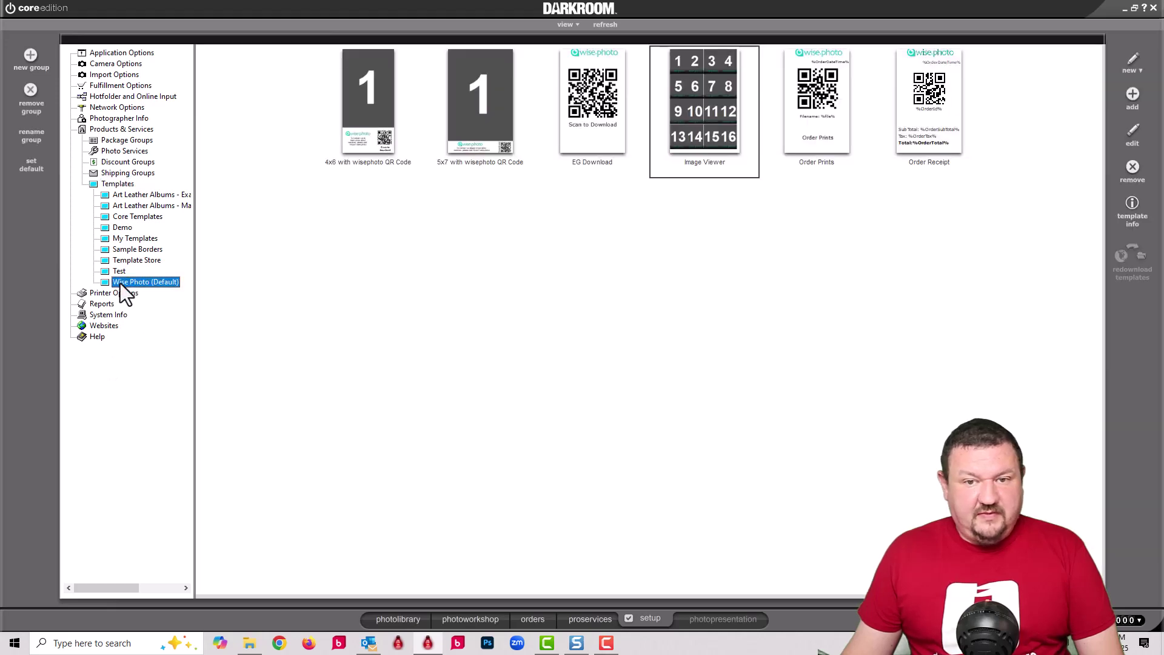
{"action": "double_click", "coordinate": [601, 80]}
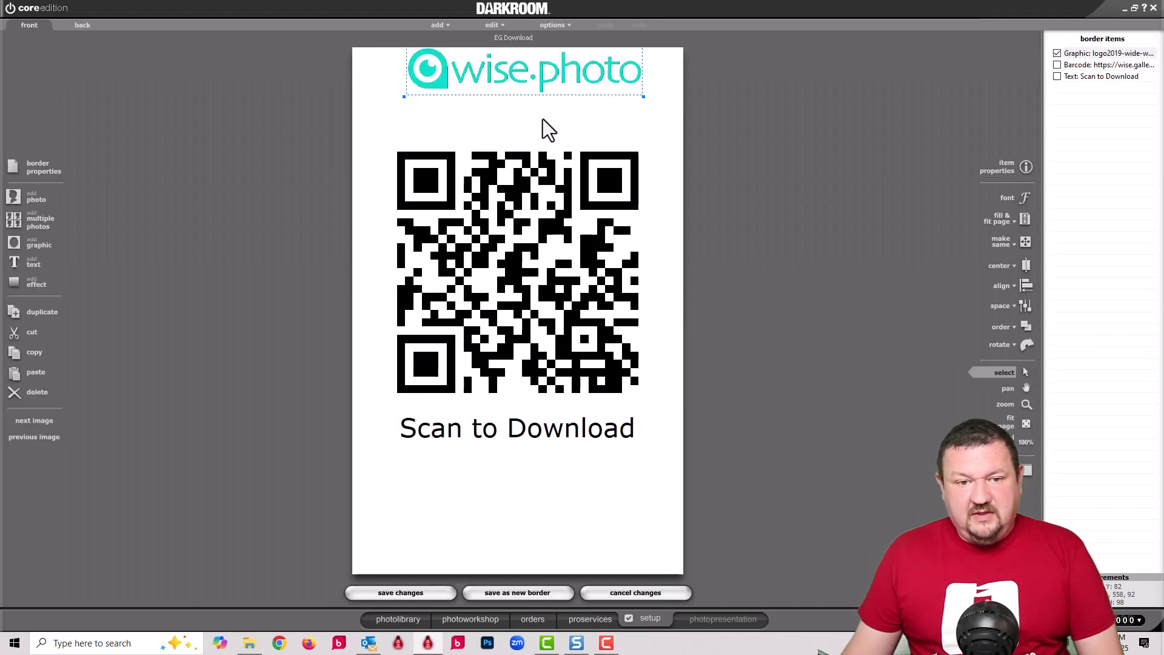
{"action": "double_click", "coordinate": [525, 212]}
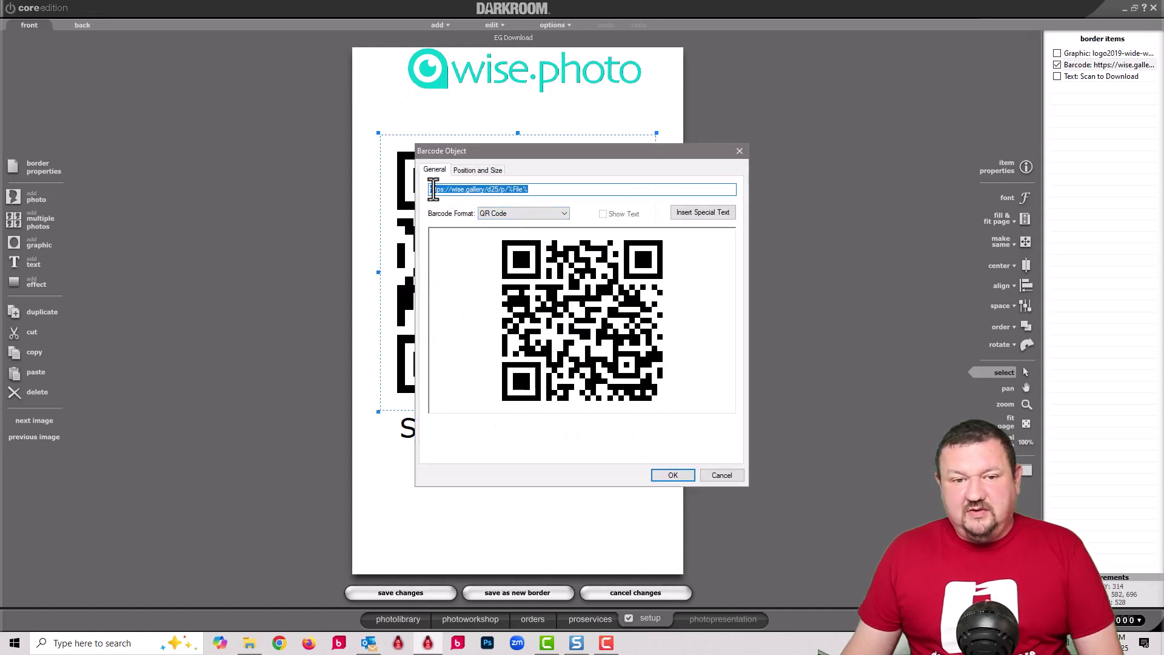
{"action": "left_click", "coordinate": [486, 190]}
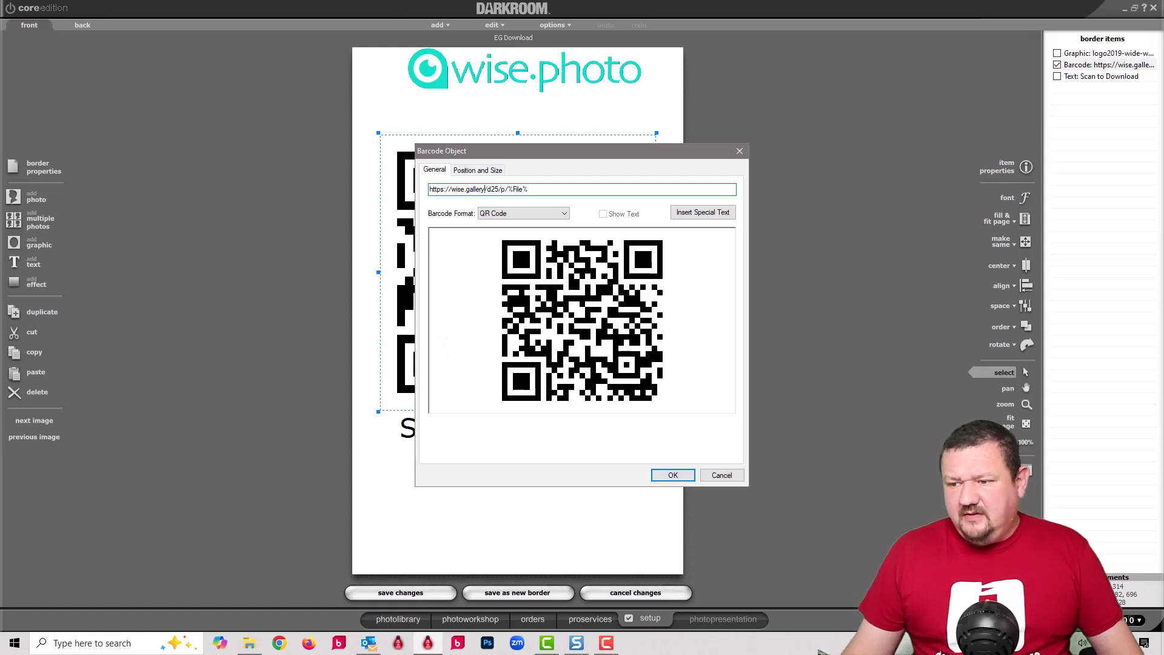
Step: Switch to Firefox to examine the d25 gallery's name, date and URL settings, and return to Darkroom, closing the template without changes
{"action": "key", "text": "alt+Tab"}
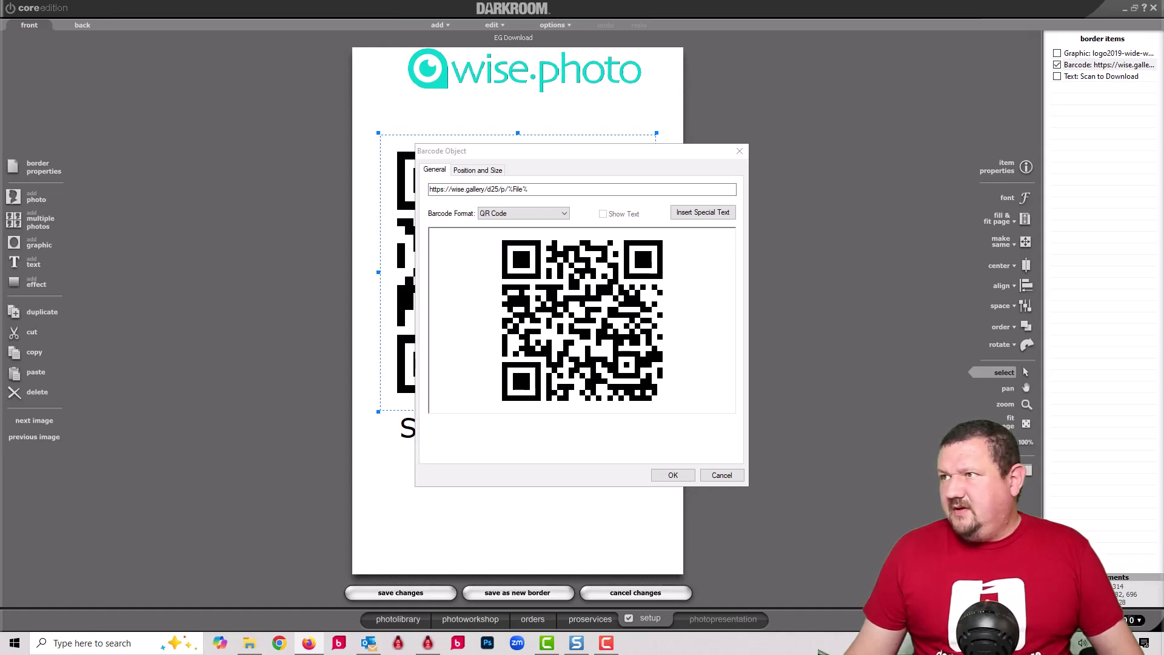
{"action": "key", "text": "alt+Tab"}
{"action": "left_click_drag", "start_coordinate": [657, 84], "coordinate": [498, 14]}
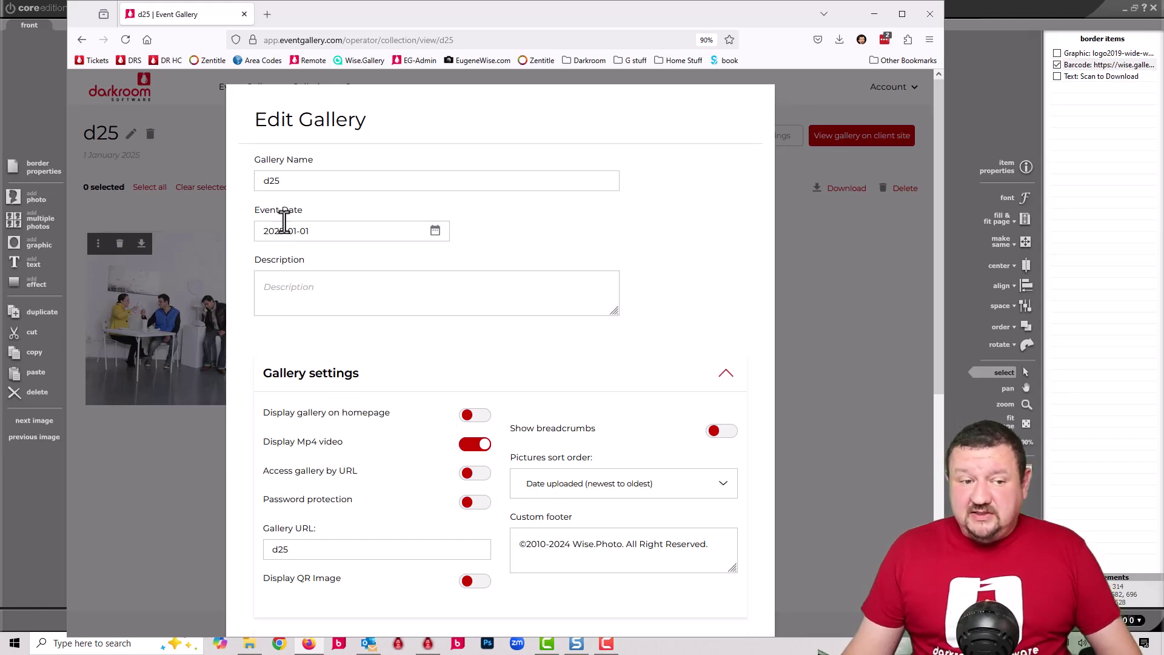
{"action": "key", "text": "super+Down"}
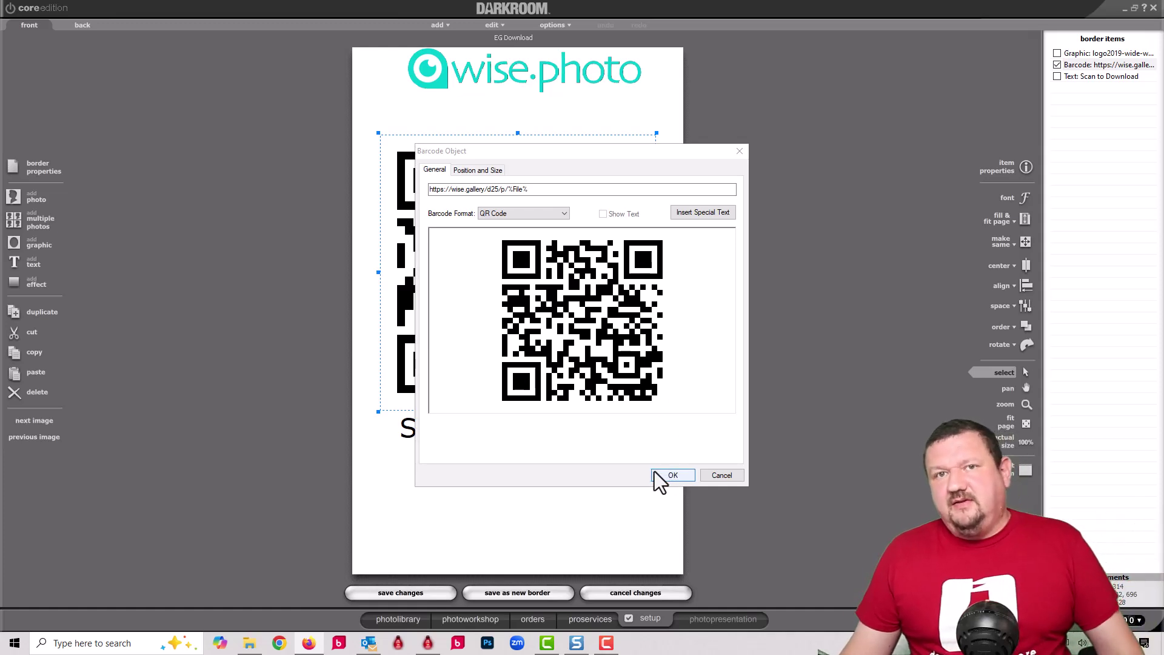
{"action": "left_click", "coordinate": [719, 475]}
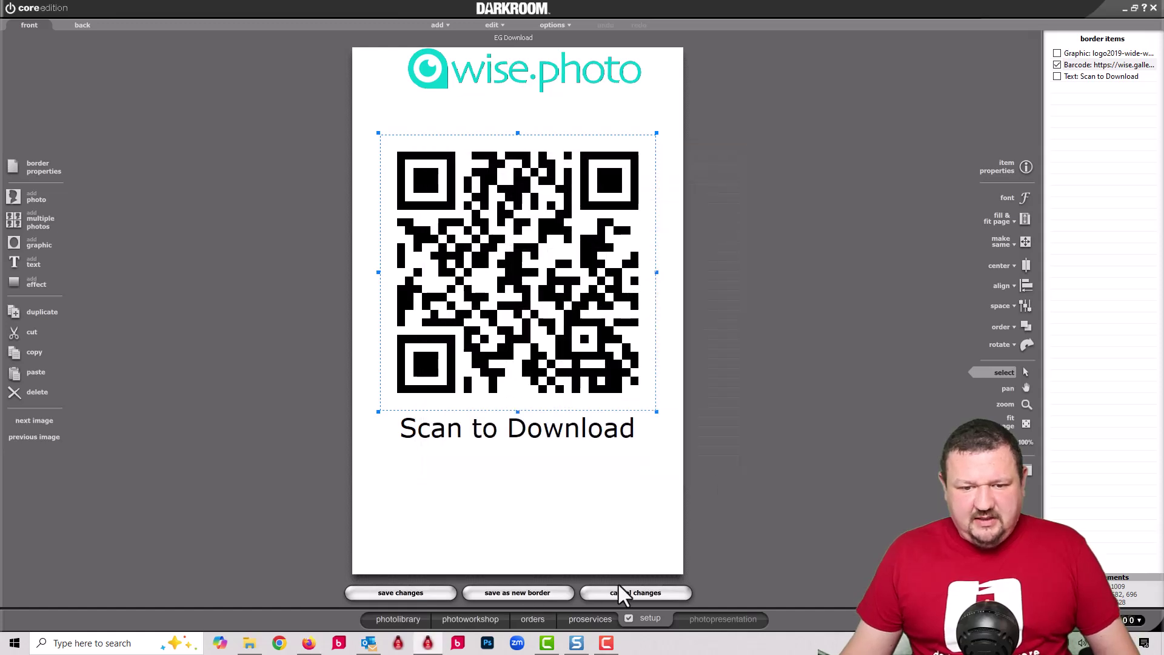
{"action": "left_click", "coordinate": [637, 588]}
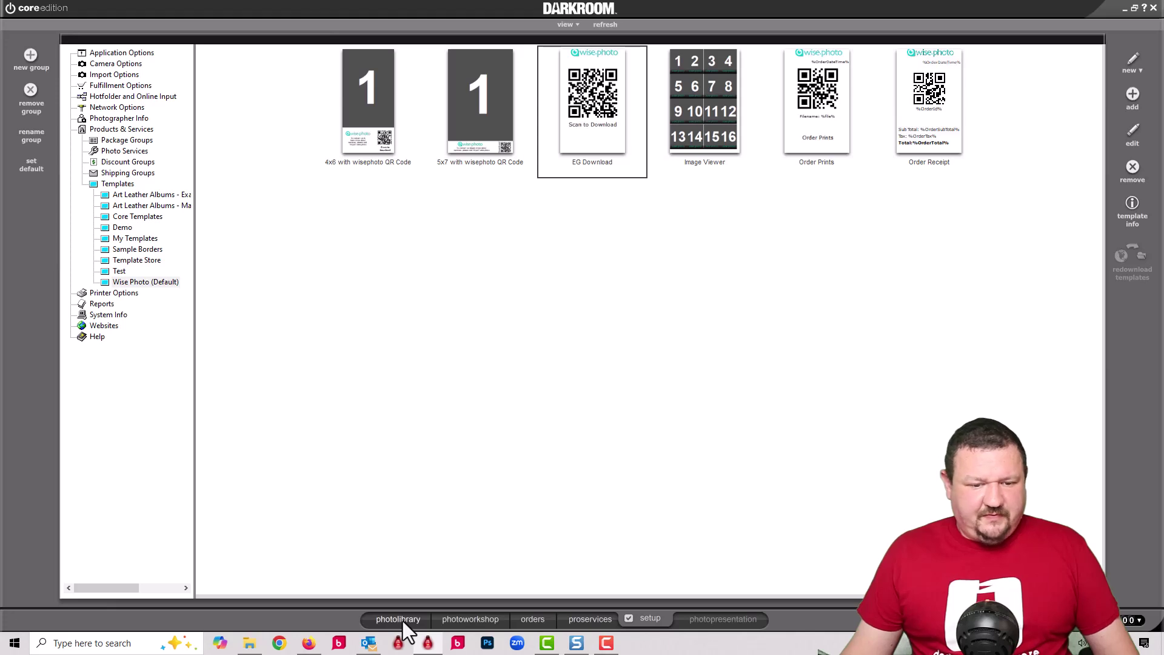
Step: Return to the photo workshop and display img_6368.jpg followed by img_6354.jpg
{"action": "left_click", "coordinate": [471, 620]}
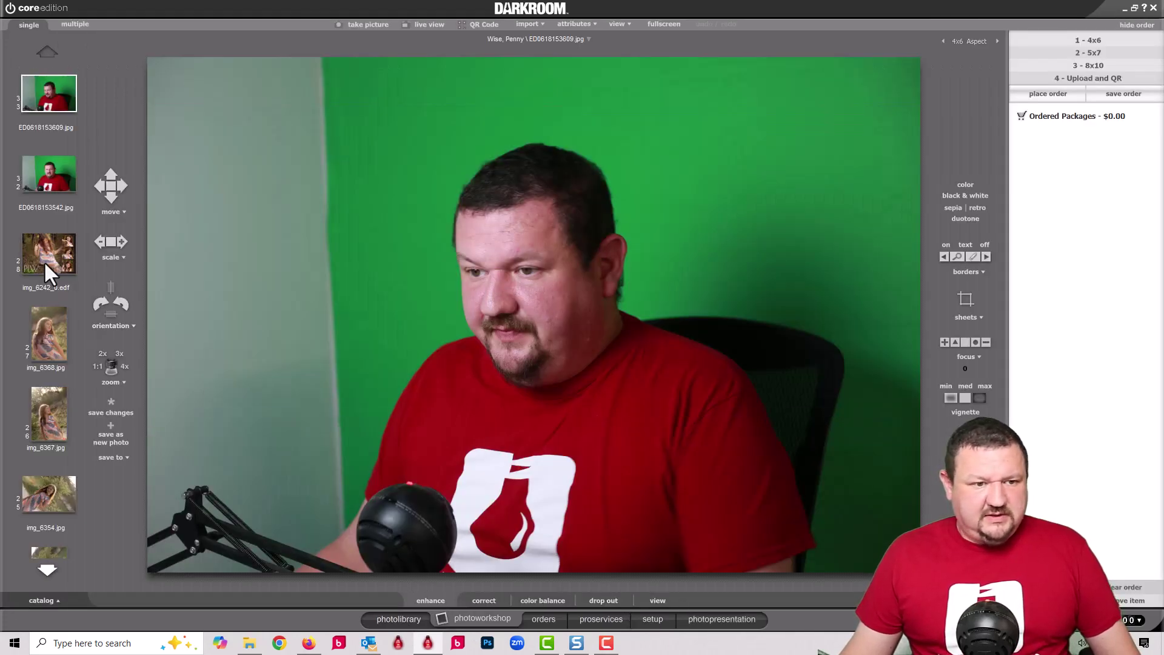
{"action": "left_click", "coordinate": [48, 338]}
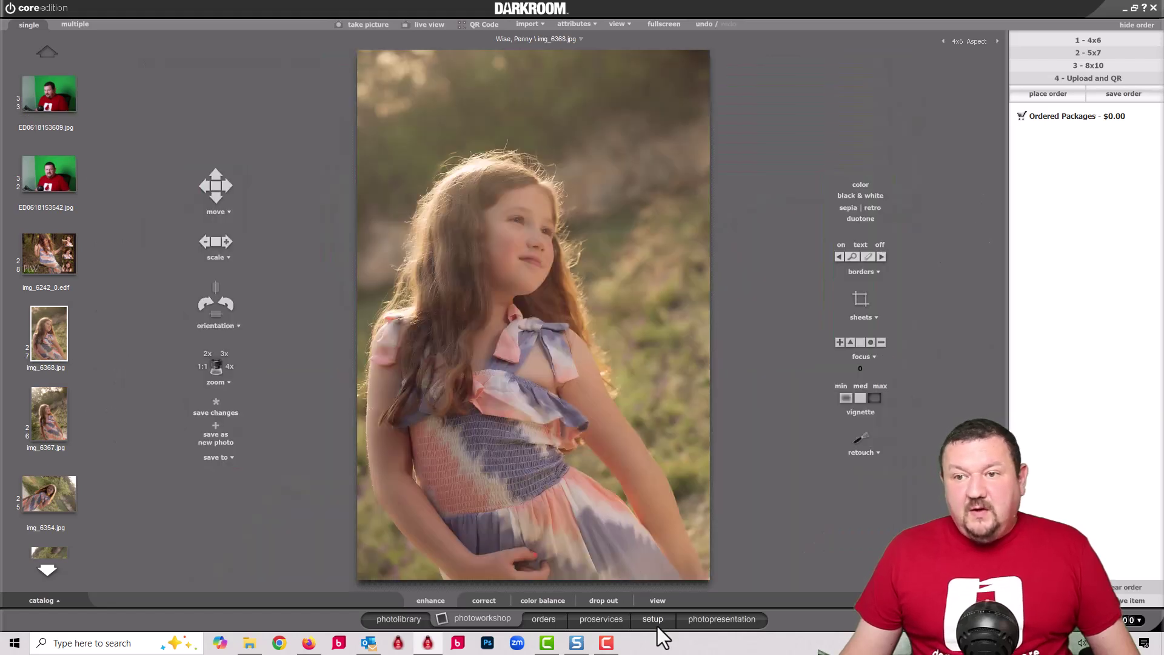
{"action": "left_click", "coordinate": [45, 486]}
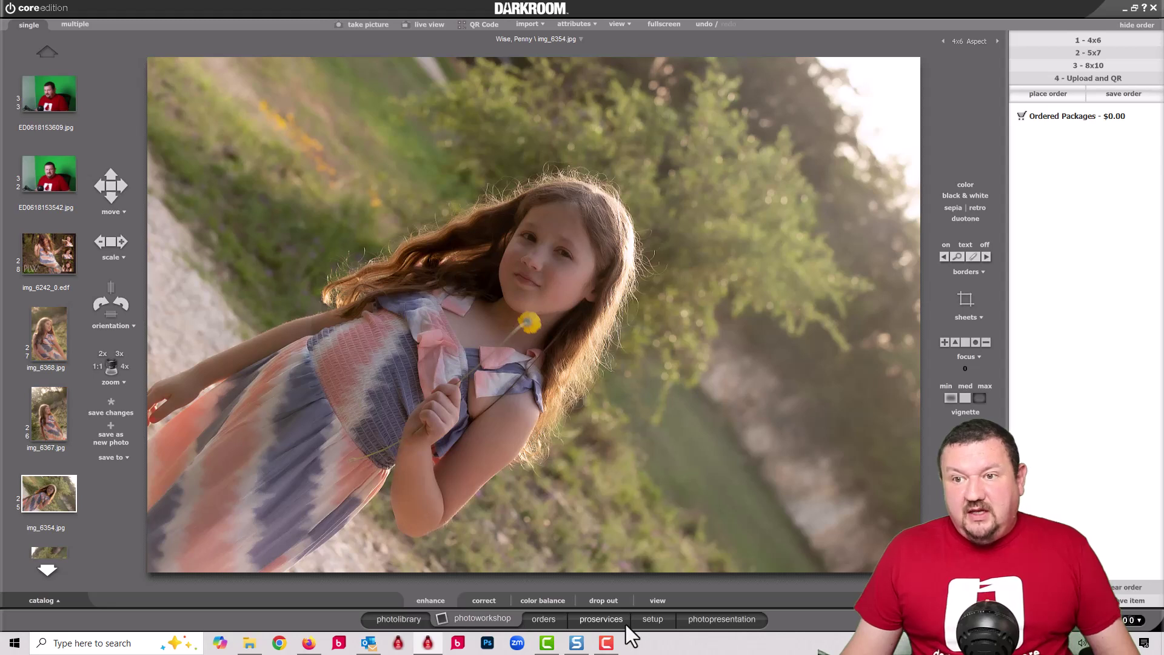
Step: Order the Upload and QR package for img_6354.jpg, and clear the entire order
{"action": "left_click", "coordinate": [1087, 78]}
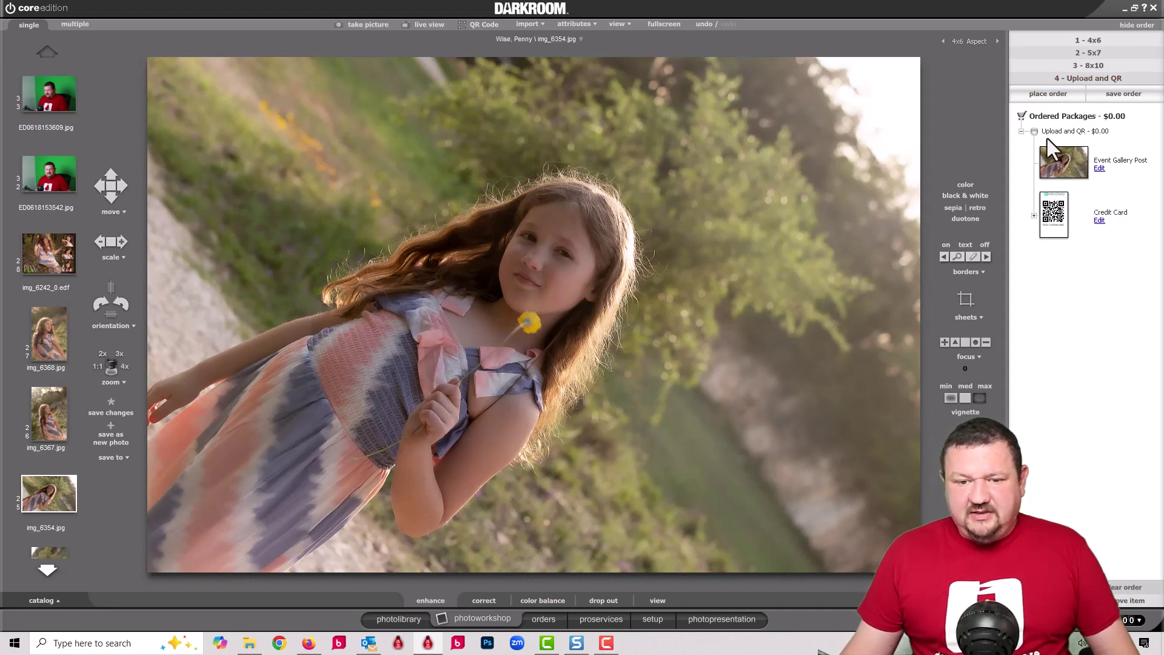
{"action": "left_click", "coordinate": [1128, 588]}
{"action": "left_click", "coordinate": [583, 360]}
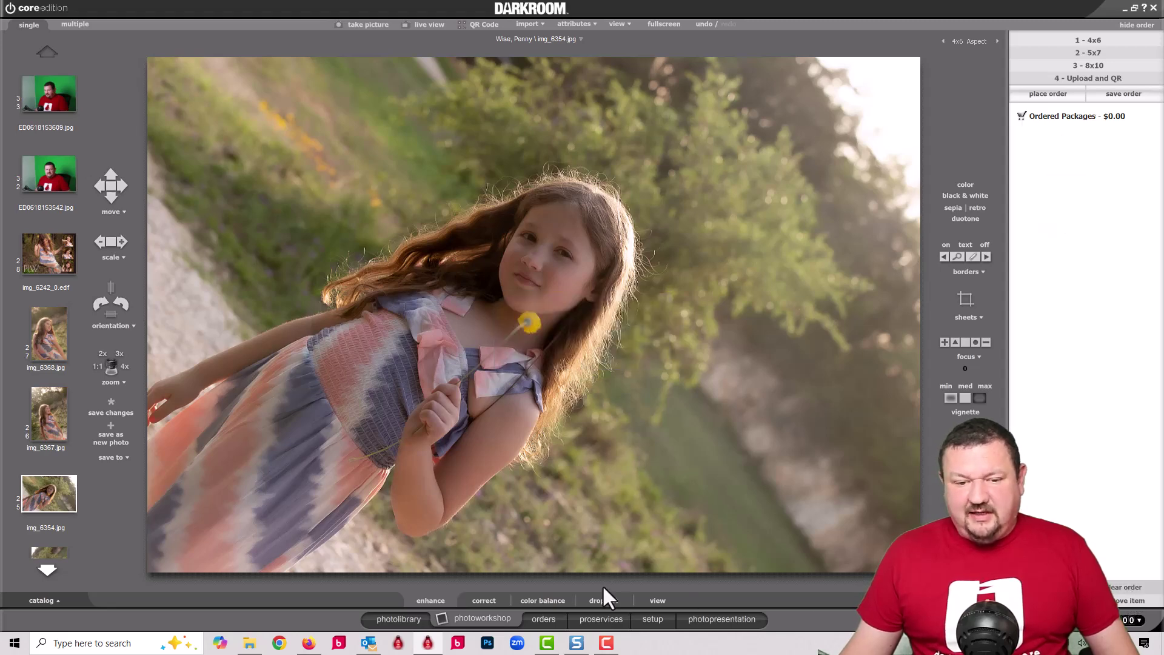
Step: Enable Quick Print for the Upload and QR package in the 02 demo package group, accepting the package without a price
{"action": "left_click", "coordinate": [647, 622]}
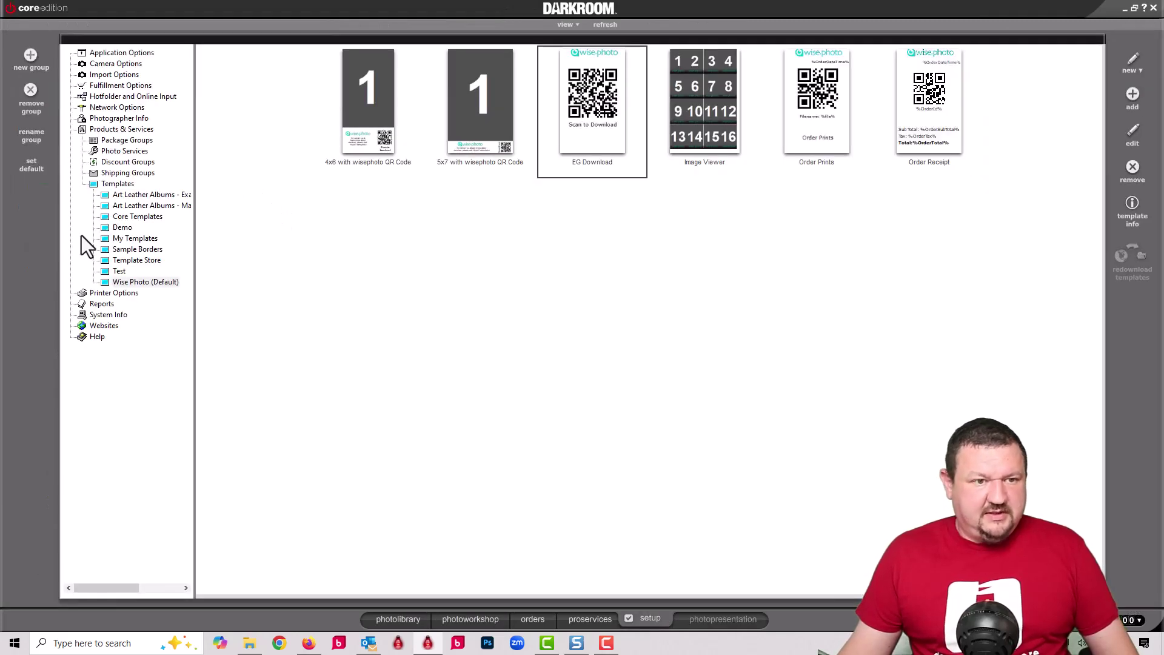
{"action": "left_click", "coordinate": [103, 141]}
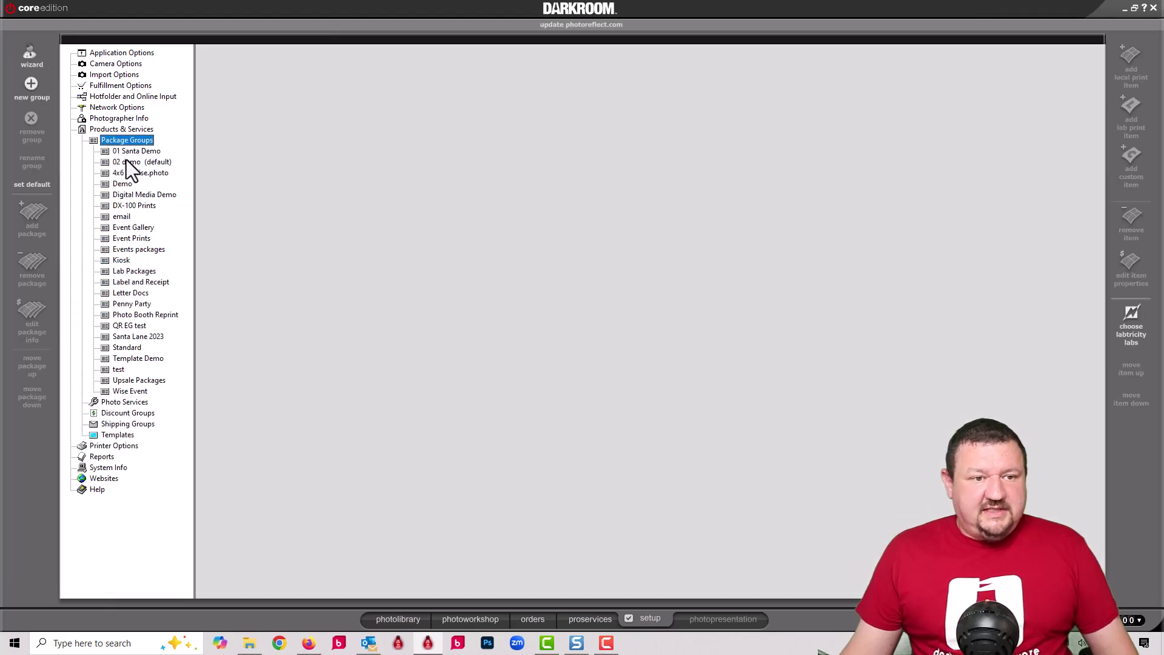
{"action": "double_click", "coordinate": [129, 161]}
{"action": "left_click", "coordinate": [135, 206]}
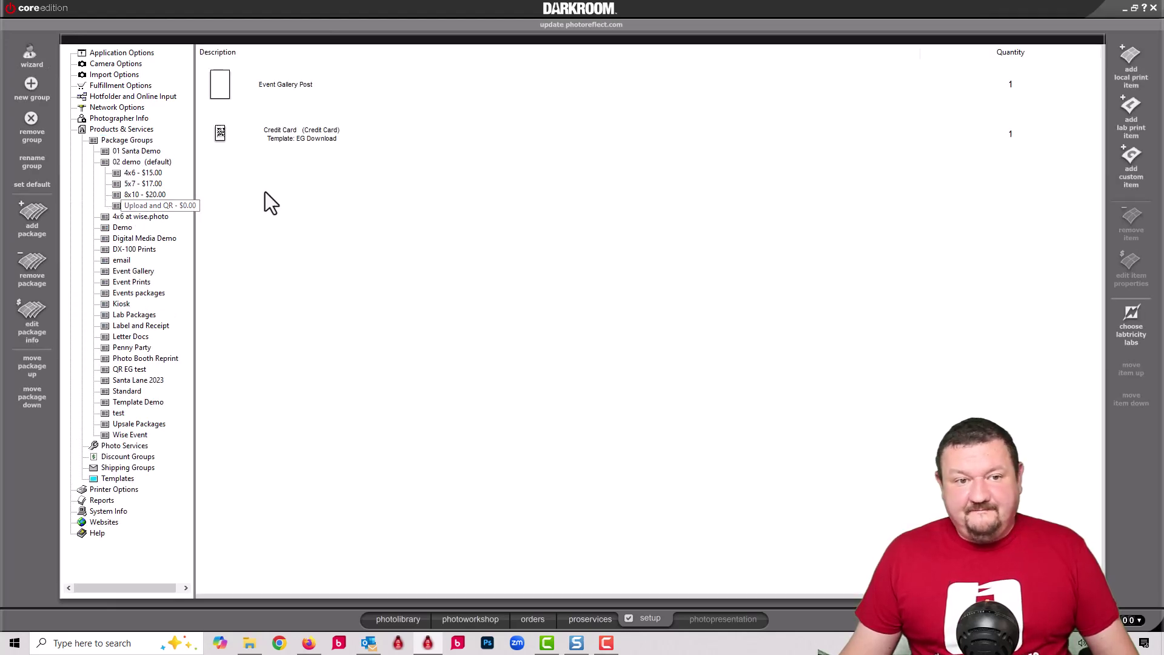
{"action": "double_click", "coordinate": [146, 205]}
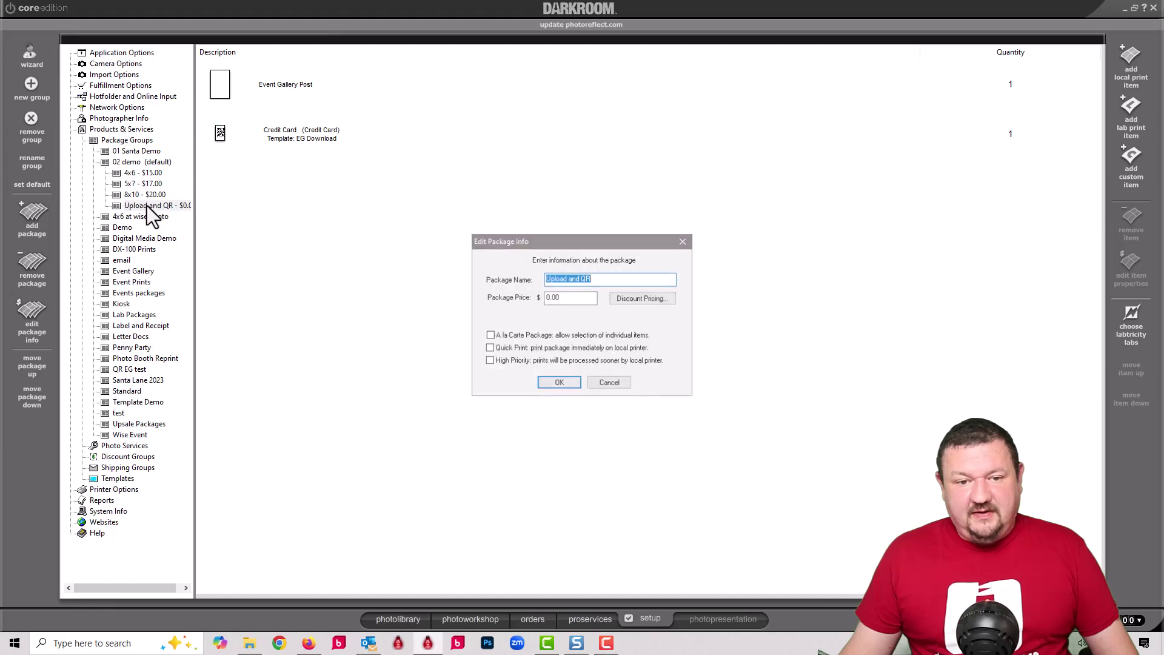
{"action": "left_click", "coordinate": [498, 346]}
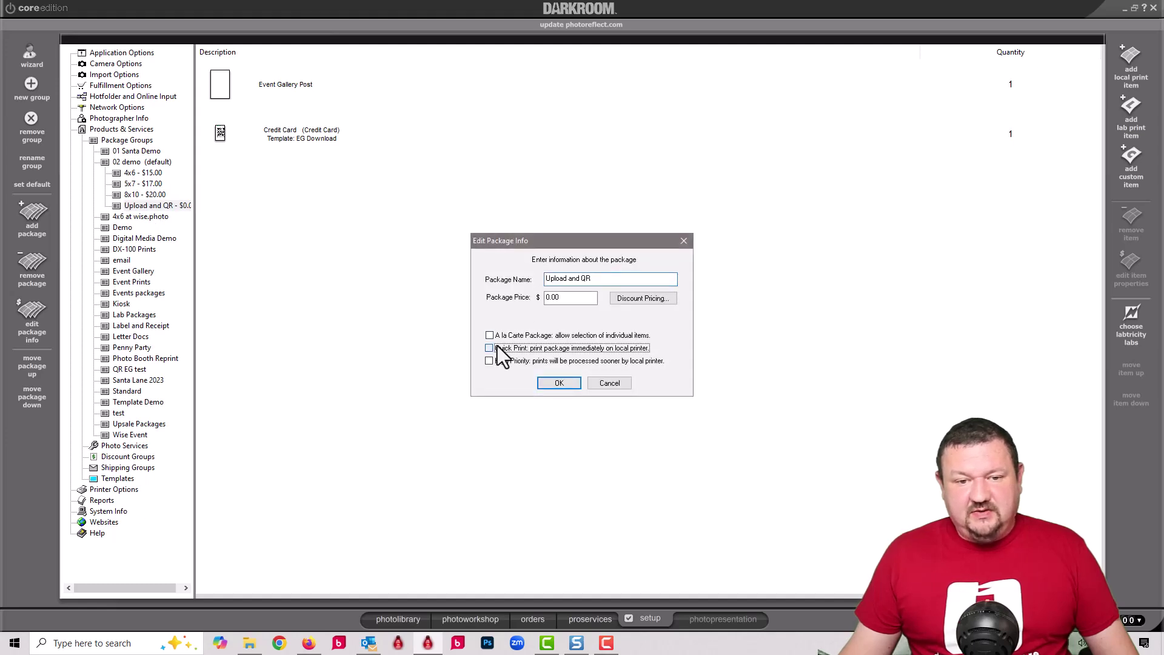
{"action": "left_click", "coordinate": [559, 384]}
{"action": "left_click", "coordinate": [541, 328]}
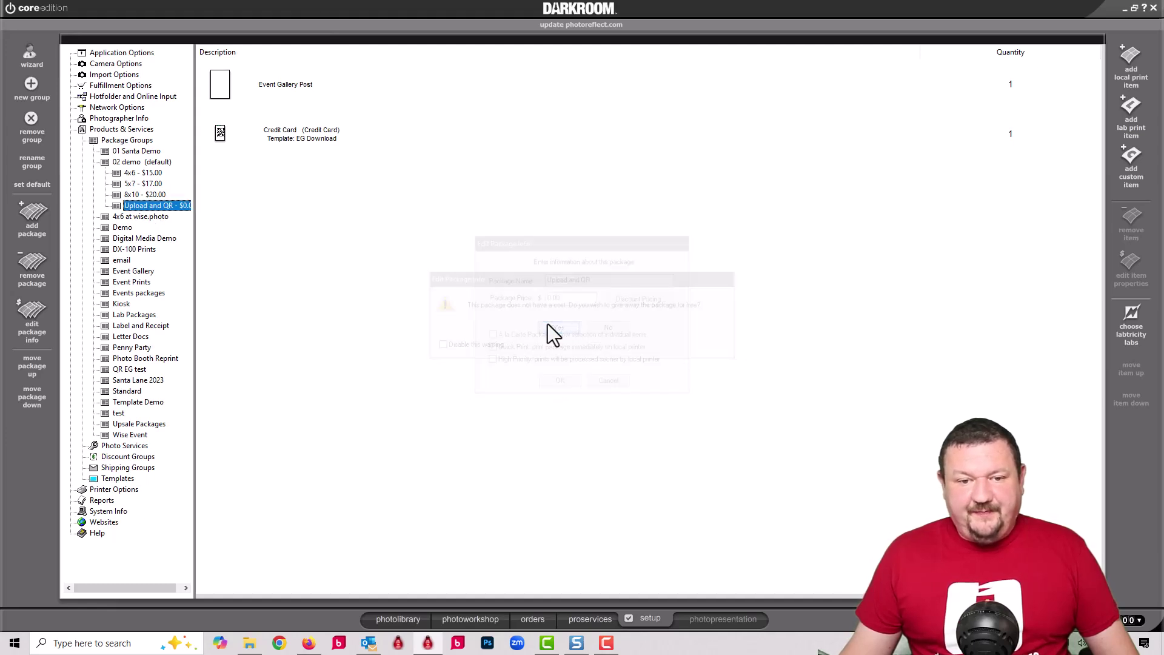
Step: Return to the photo workshop and bring the Firefox window into view to check the d25 gallery's images, moving it away when done
{"action": "left_click", "coordinate": [470, 619]}
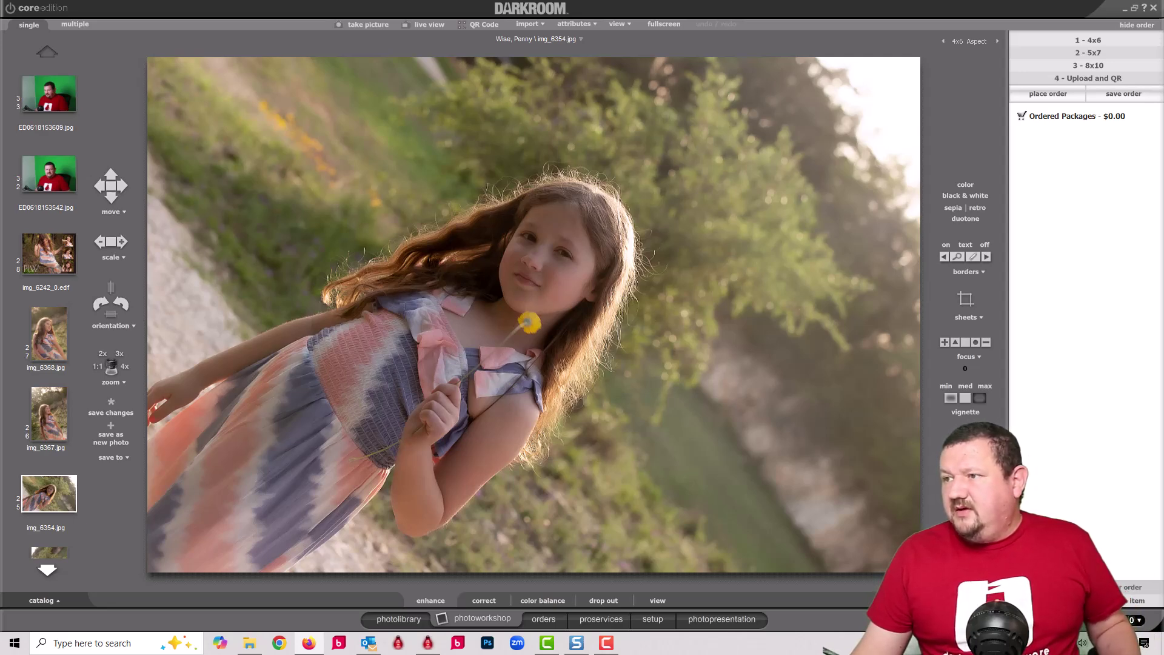
{"action": "left_click_drag", "start_coordinate": [1163, 125], "coordinate": [661, 38]}
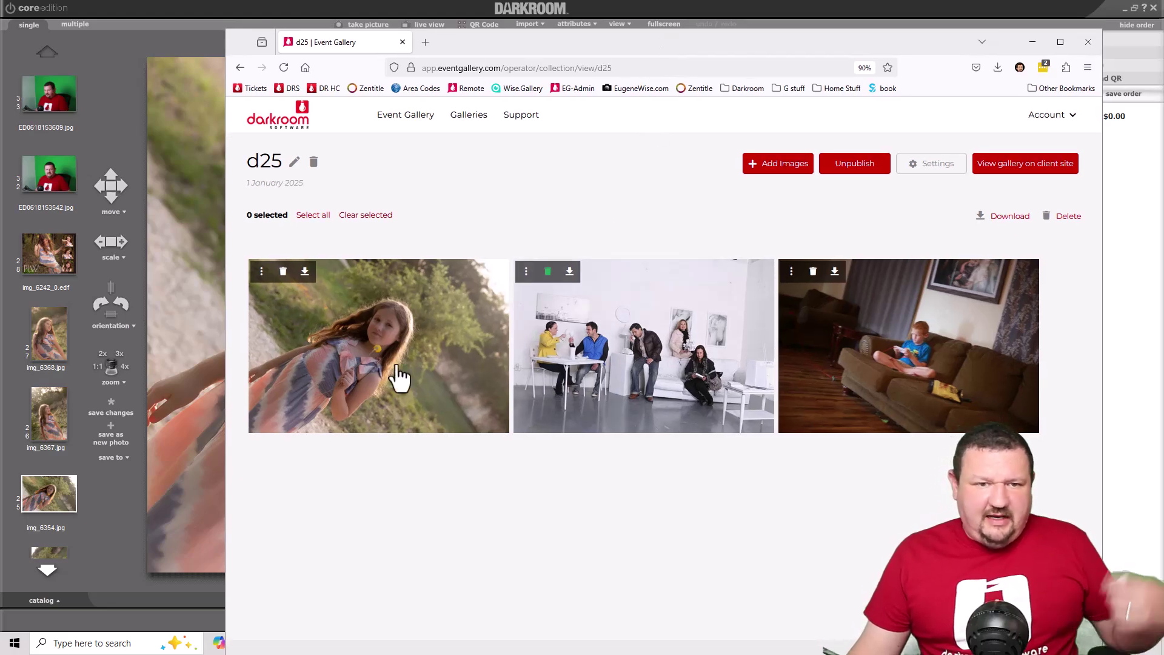
{"action": "left_click_drag", "start_coordinate": [580, 43], "coordinate": [1163, 43]}
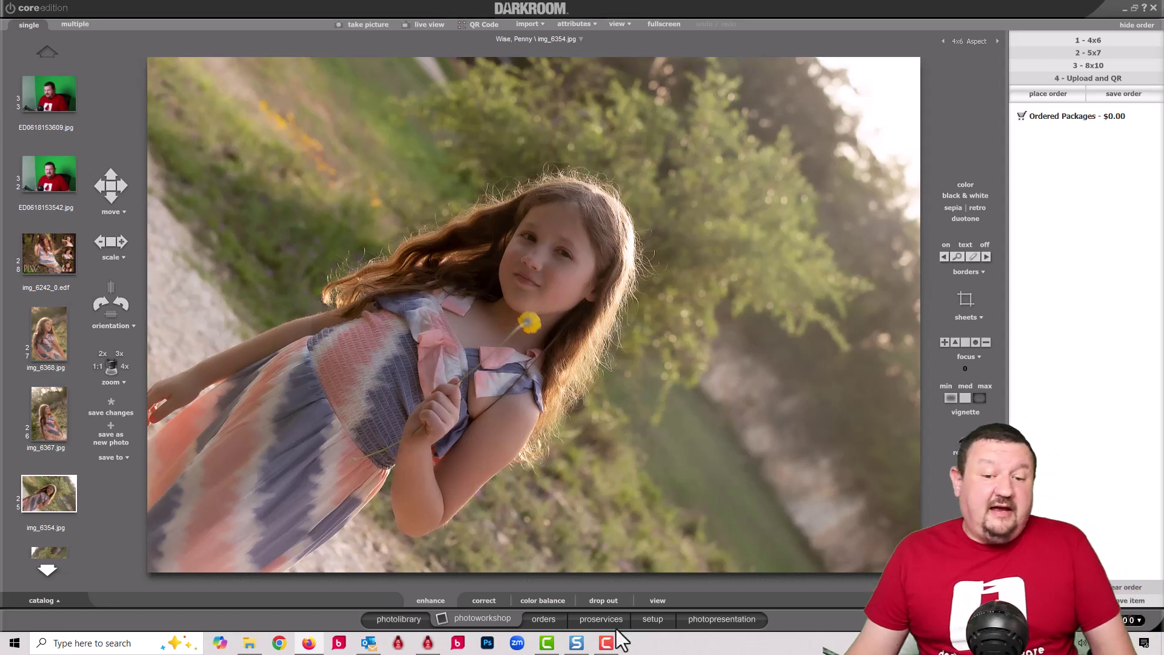
Step: In the camera Auto Print options, enable creating a print order after each captured photo and remove the 4x6 item
{"action": "left_click", "coordinate": [654, 620]}
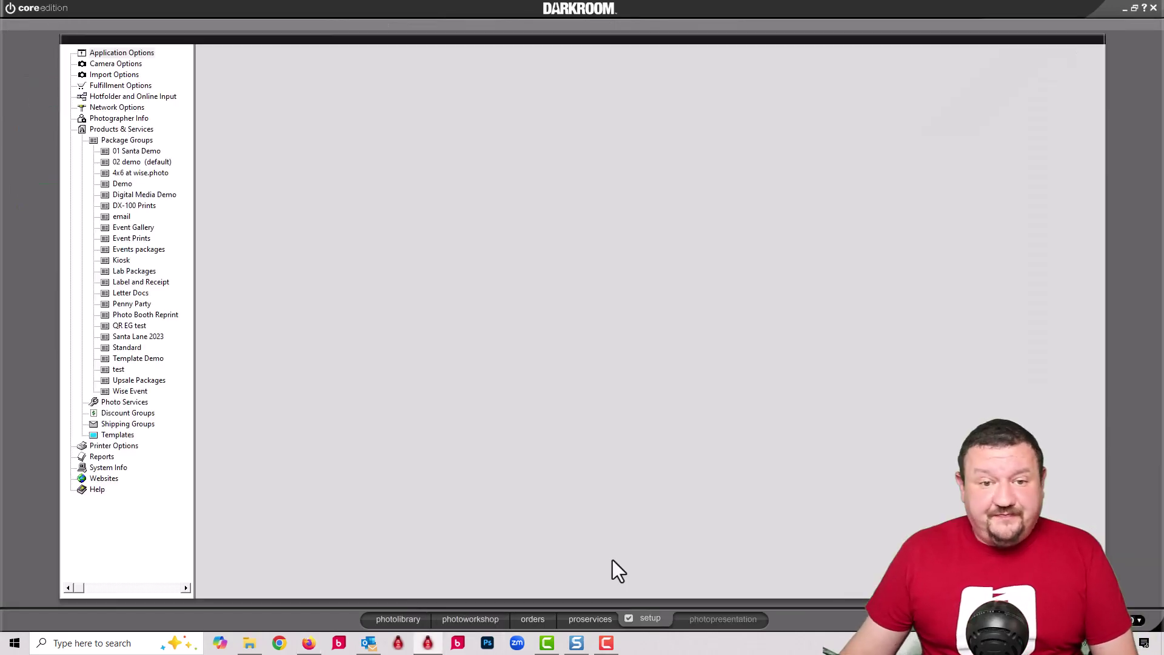
{"action": "left_click", "coordinate": [103, 66]}
{"action": "left_click", "coordinate": [109, 97]}
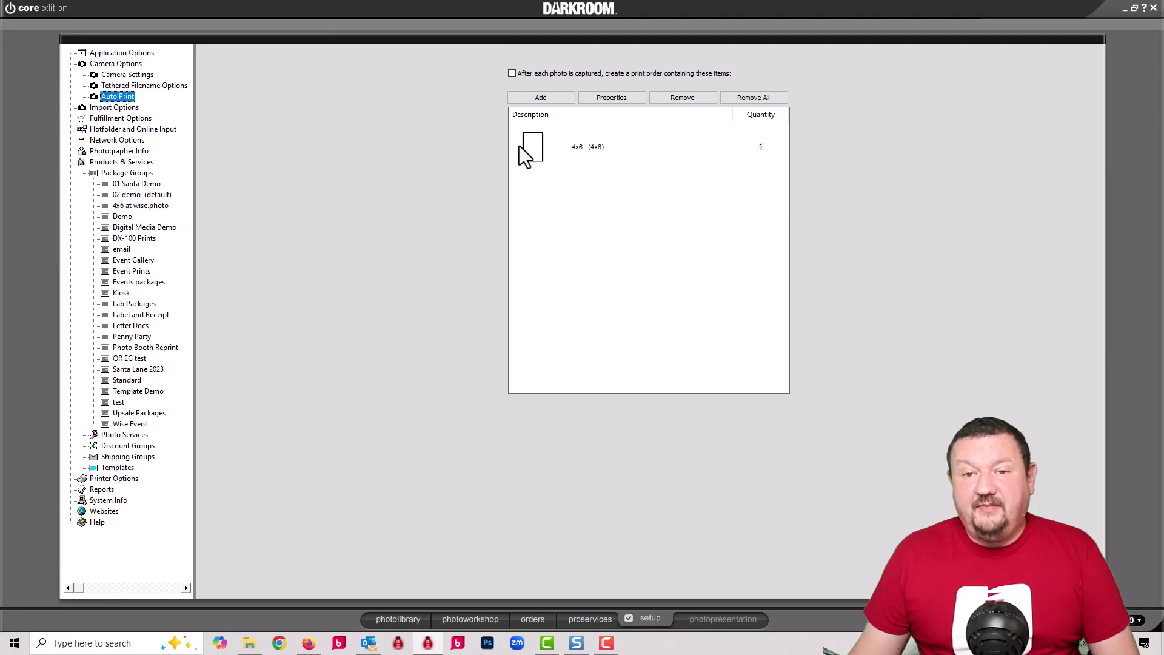
{"action": "left_click", "coordinate": [511, 73]}
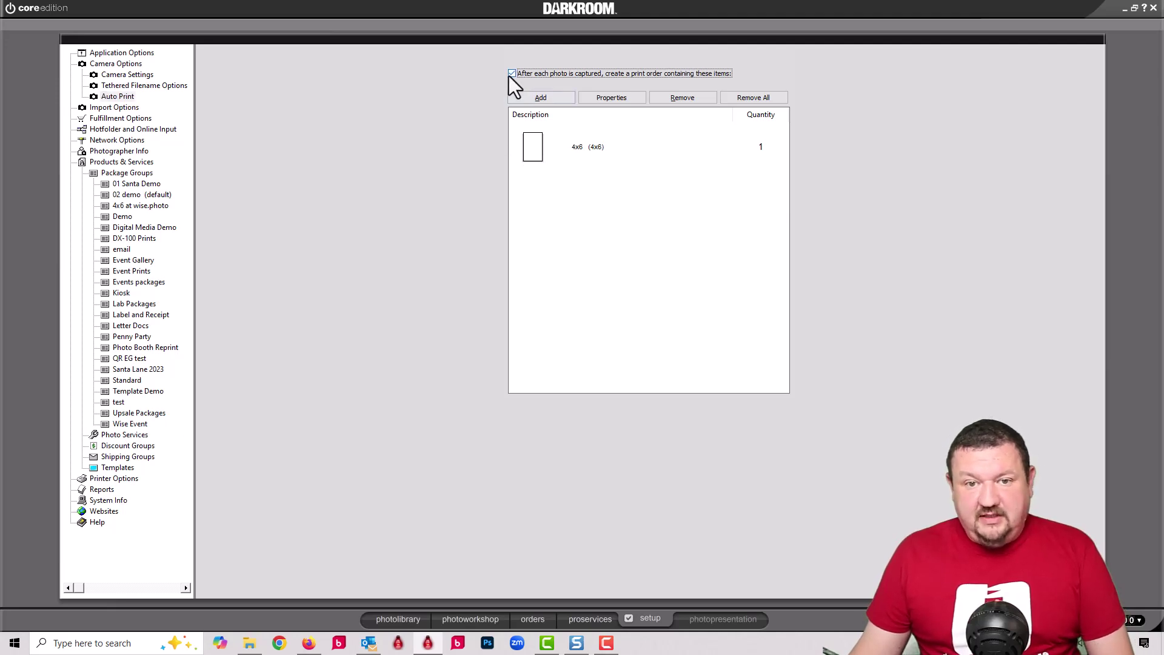
{"action": "left_click", "coordinate": [626, 131]}
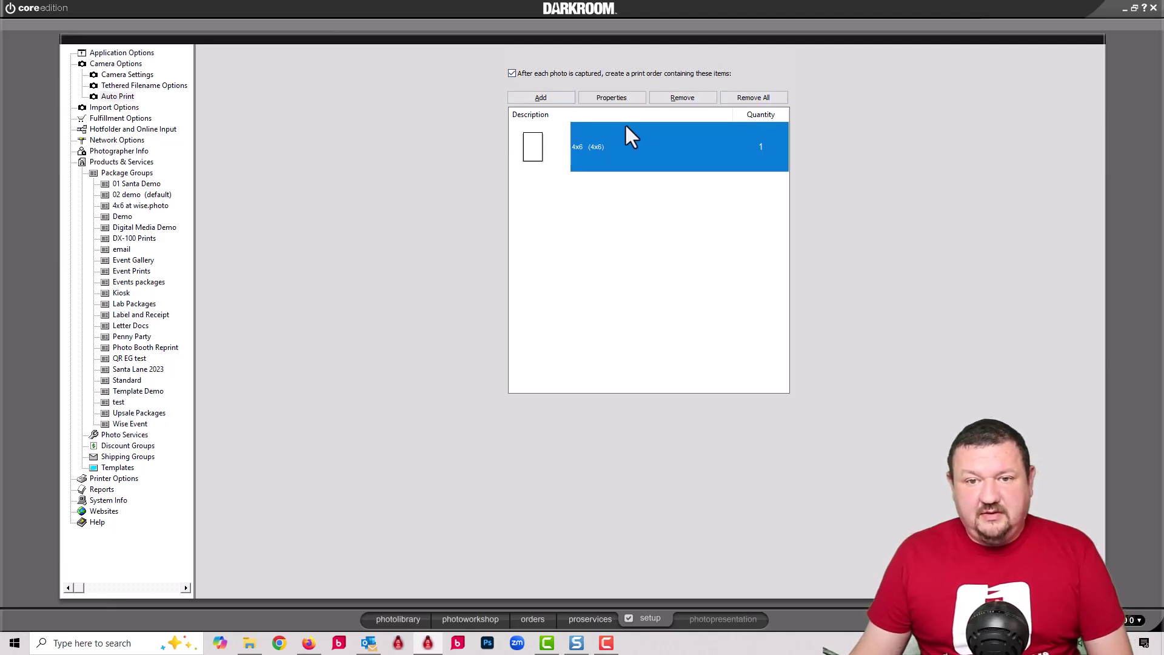
{"action": "left_click", "coordinate": [678, 98]}
Step: Add one Event Gallery Post from Digital Delivery Products to the Auto Print items
{"action": "left_click", "coordinate": [524, 99]}
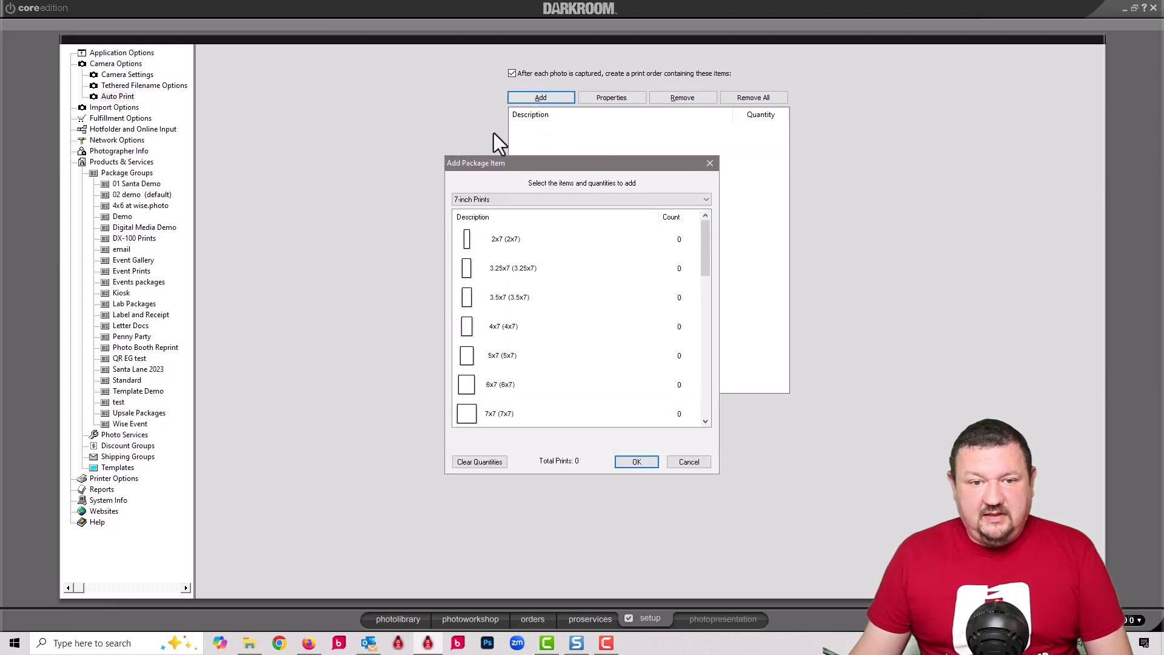
{"action": "left_click_drag", "start_coordinate": [705, 266], "coordinate": [707, 409]}
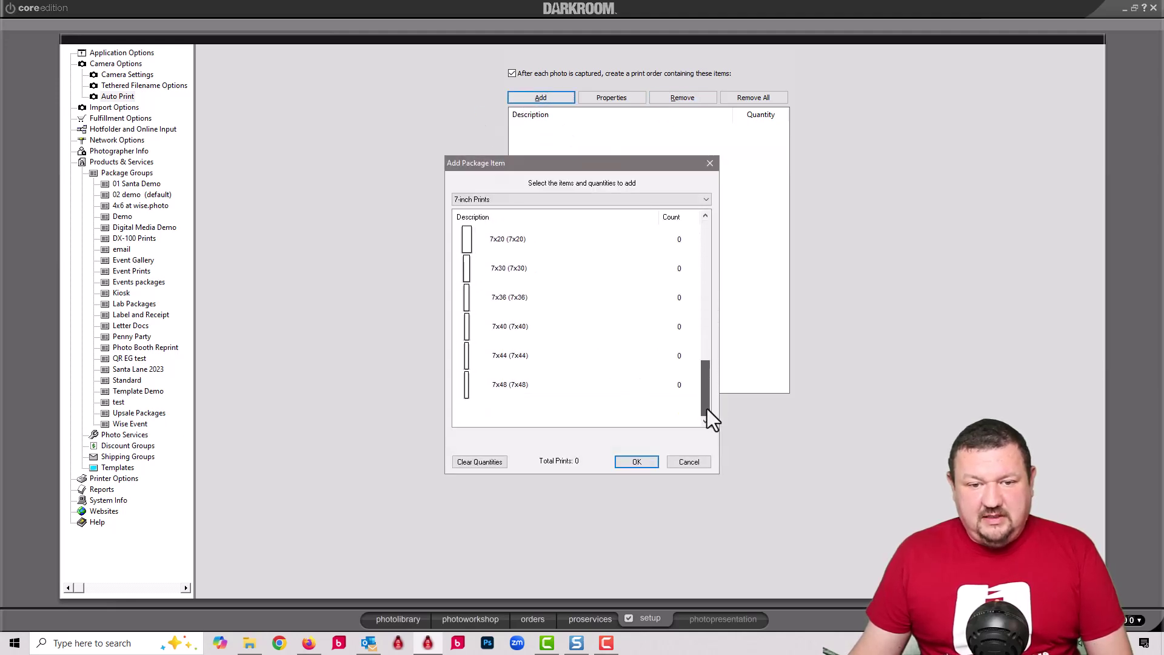
{"action": "left_click", "coordinate": [699, 200]}
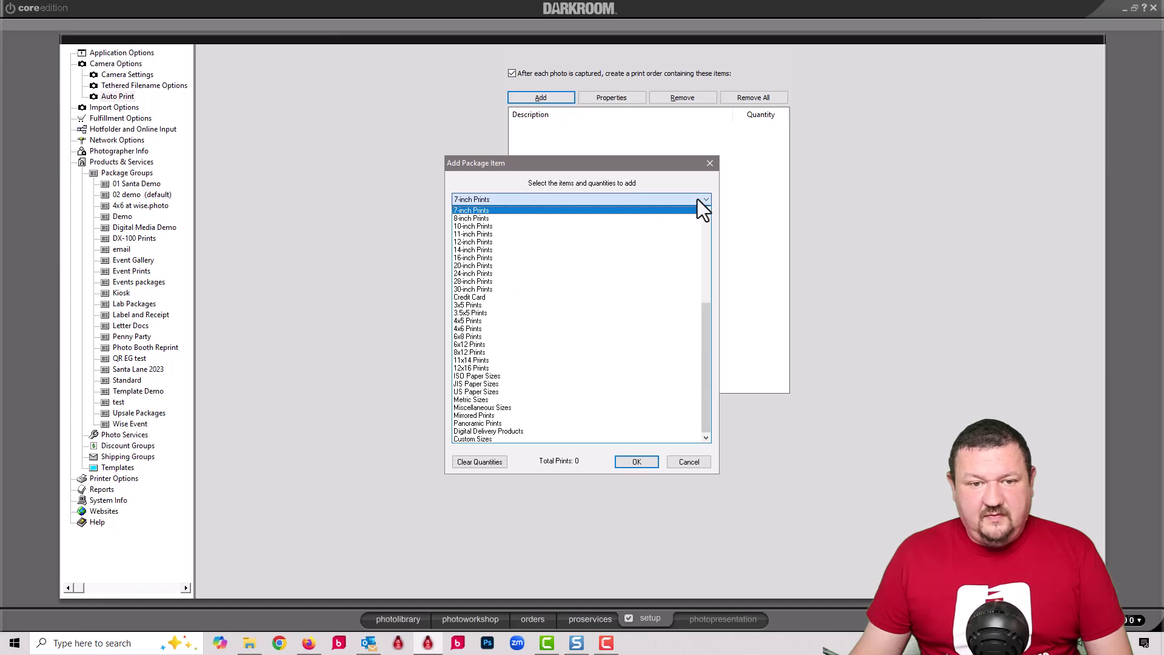
{"action": "left_click", "coordinate": [489, 431]}
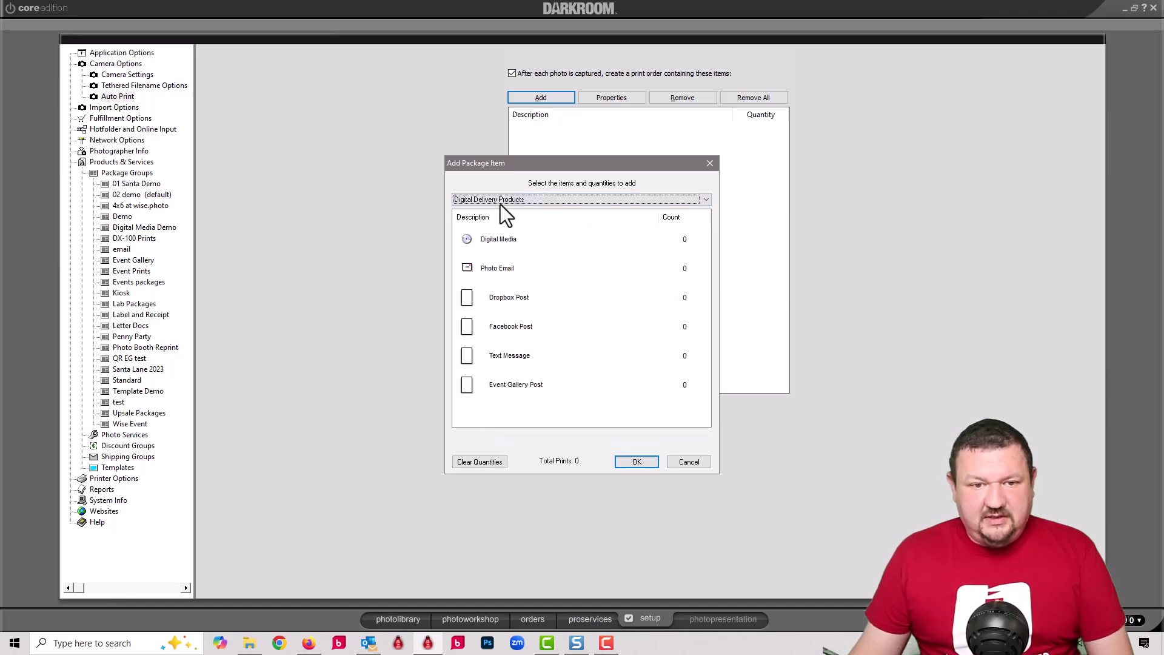
{"action": "left_click", "coordinate": [489, 391]}
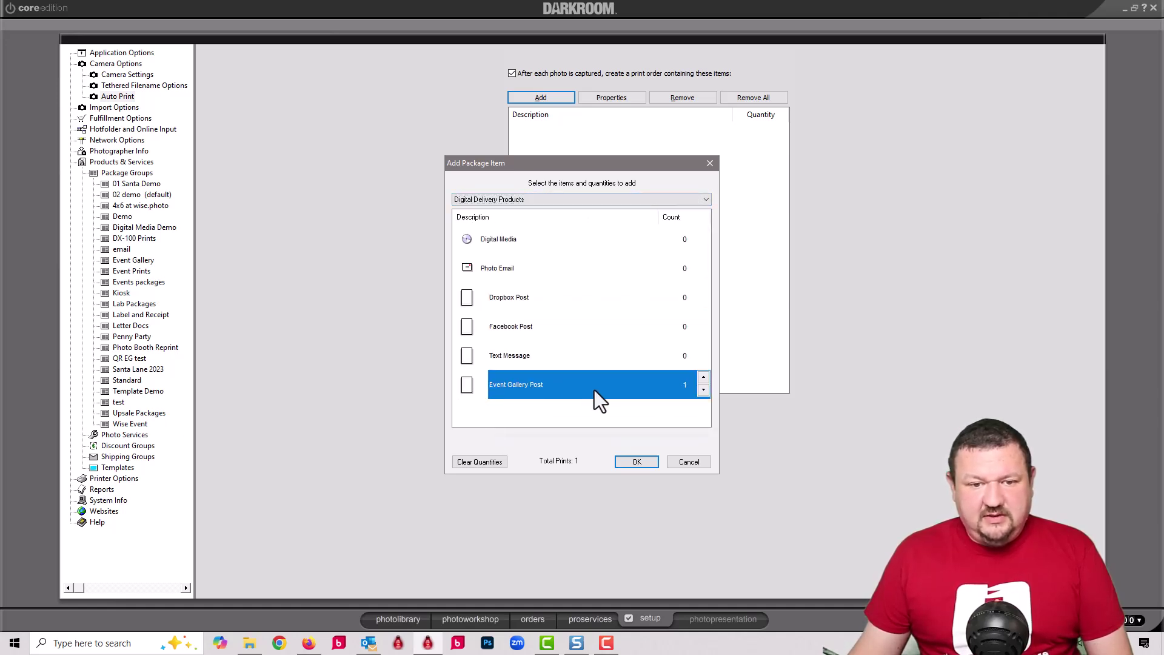
{"action": "left_click", "coordinate": [636, 462]}
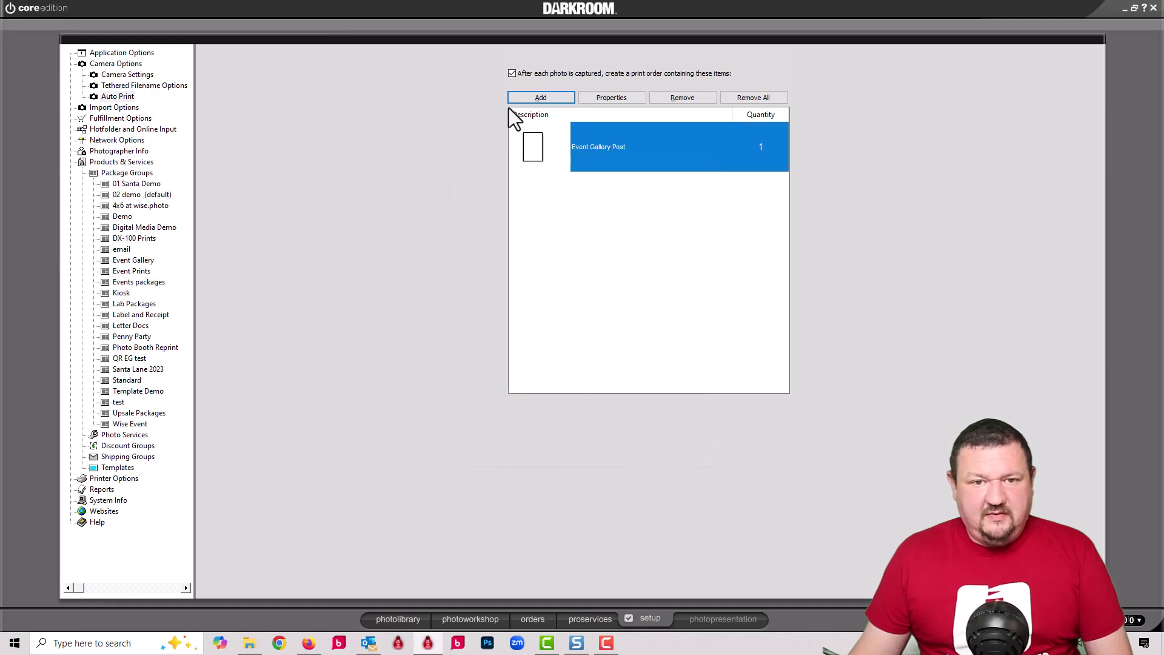
Step: Give the Event Gallery Post item the custom gallery name d25 and the custom date 1/1/2025
{"action": "double_click", "coordinate": [536, 148]}
{"action": "left_click", "coordinate": [438, 221]}
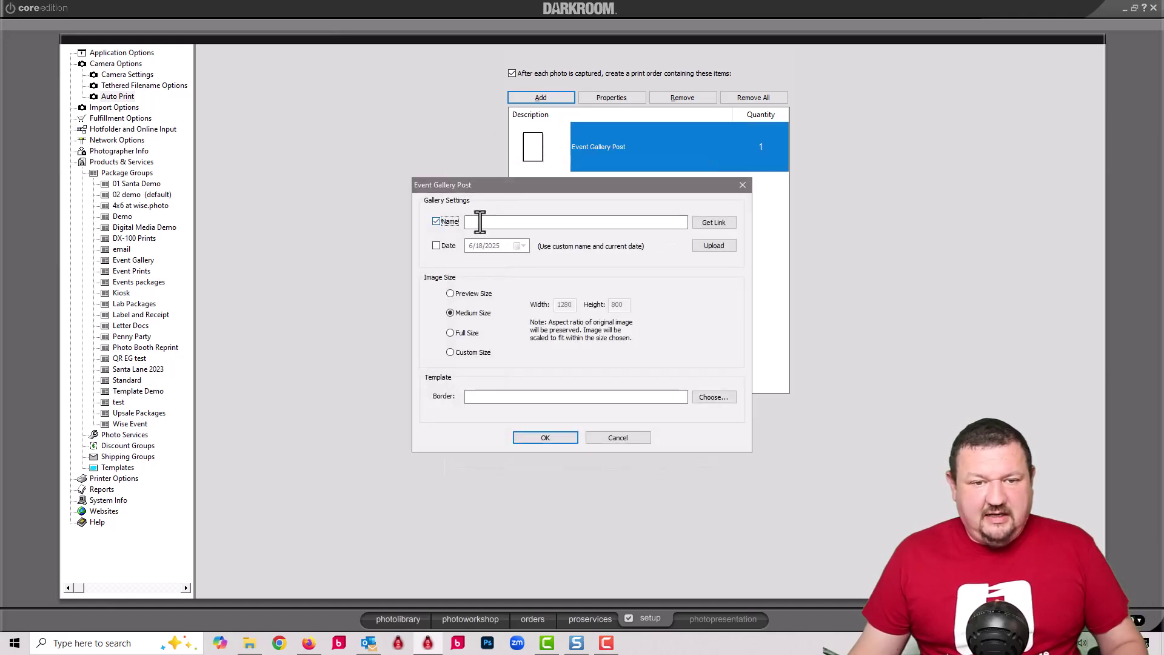
{"action": "left_click", "coordinate": [489, 221]}
{"action": "type", "text": "d25"}
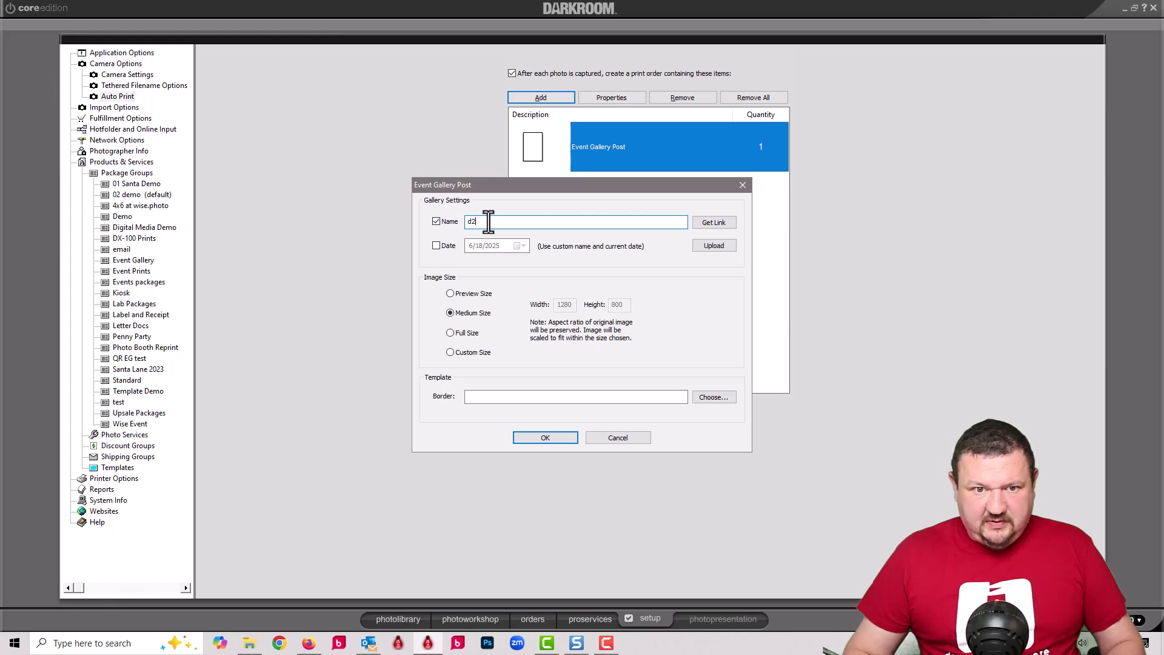
{"action": "left_click", "coordinate": [436, 245]}
{"action": "left_click", "coordinate": [497, 245]}
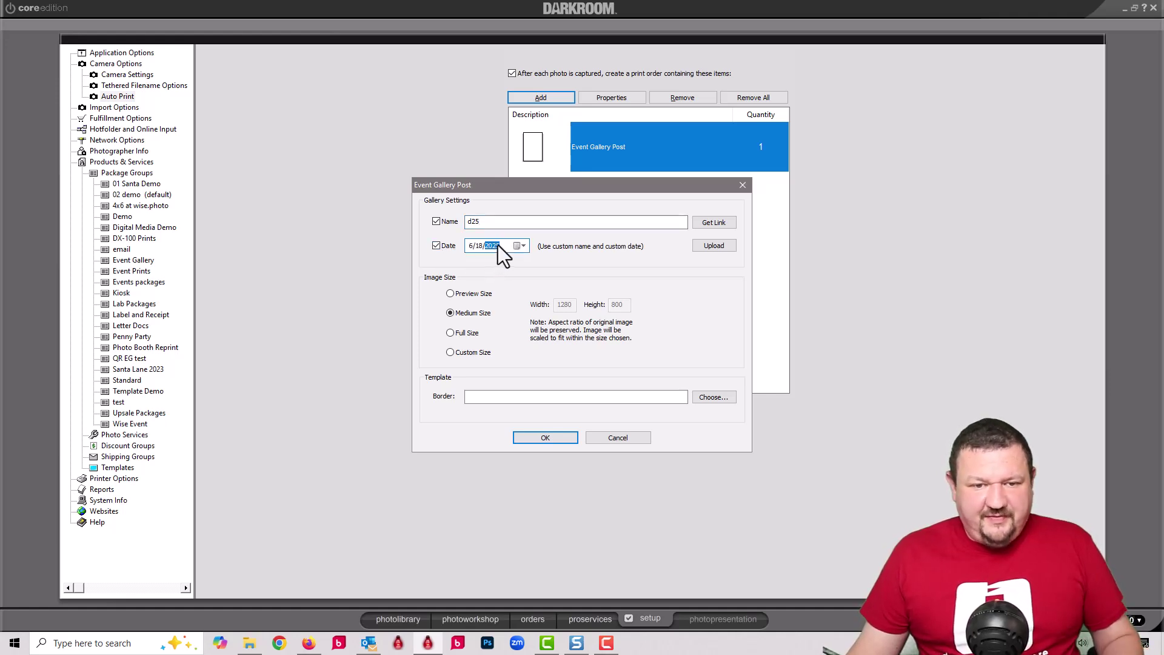
{"action": "type", "text": "1"}
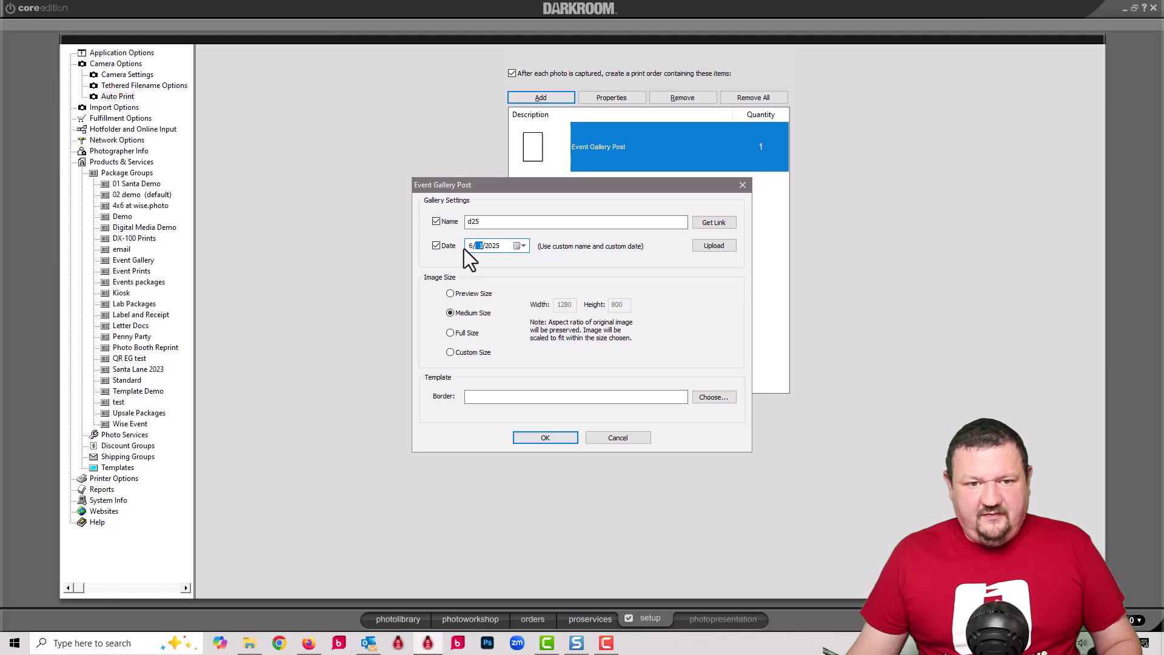
{"action": "left_click", "coordinate": [471, 245]}
{"action": "type", "text": "1"}
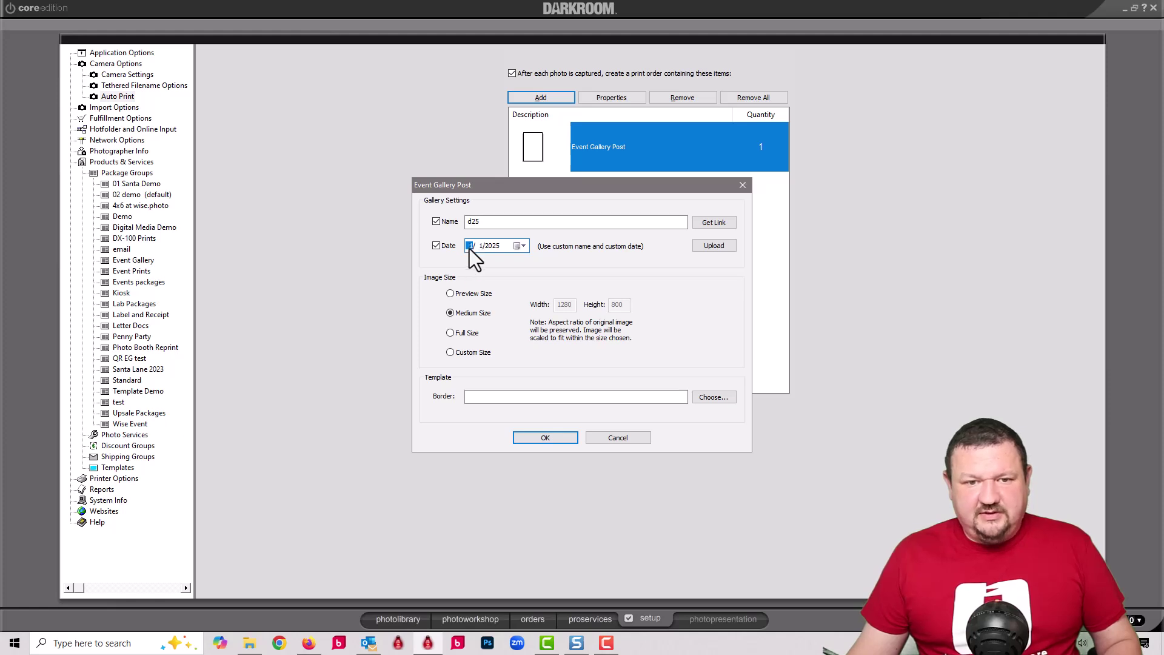
{"action": "left_click", "coordinate": [543, 438]}
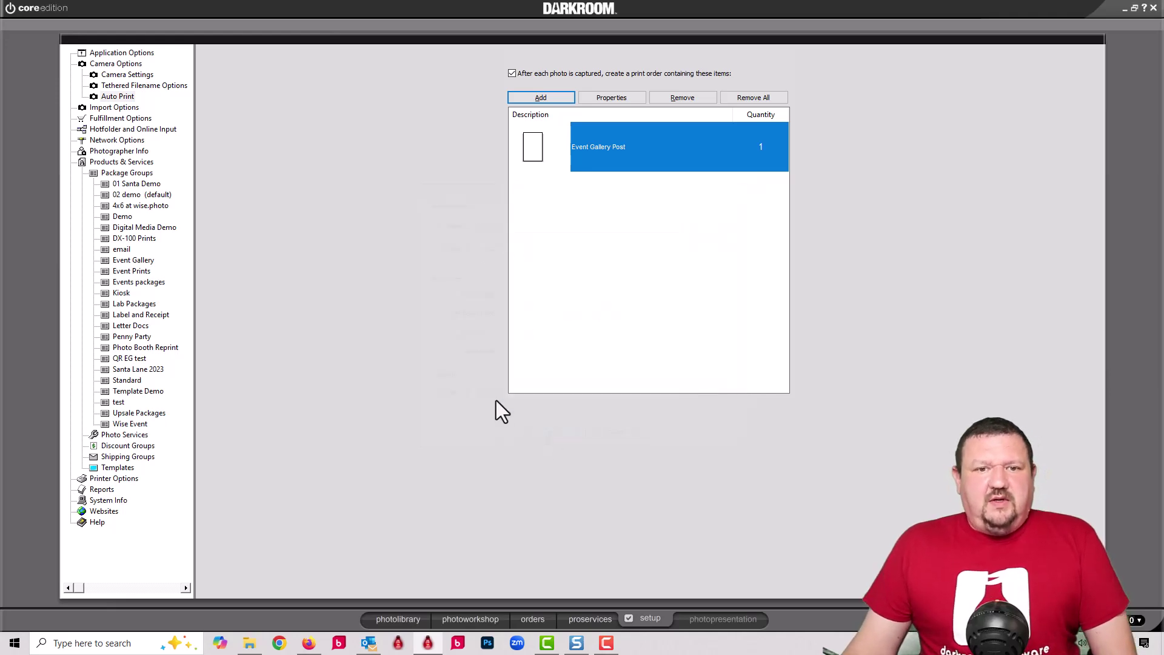
Step: Add one Credit Card print from the Credit Card category to the Auto Print items
{"action": "left_click", "coordinate": [541, 98]}
{"action": "left_click", "coordinate": [487, 199]}
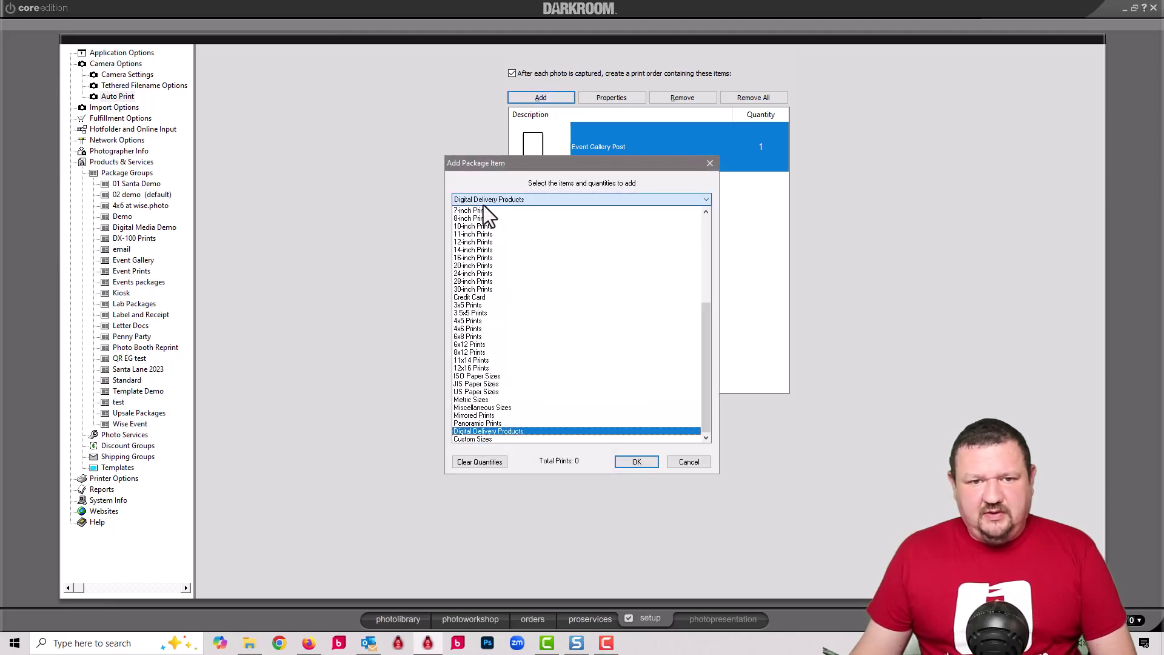
{"action": "left_click", "coordinate": [472, 297]}
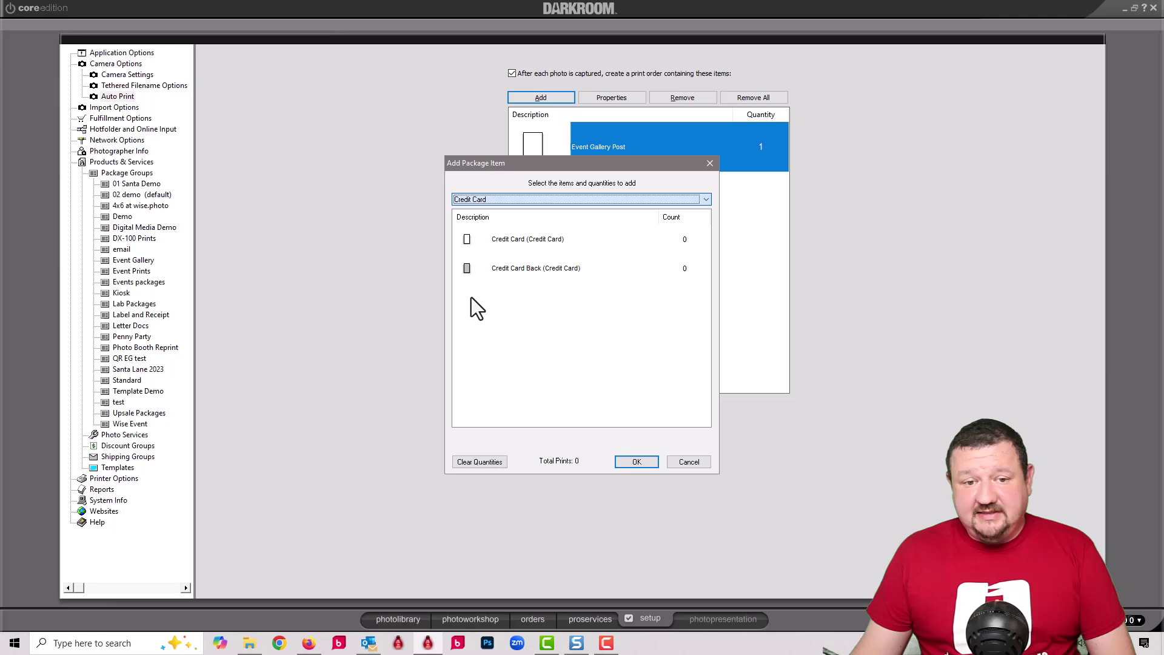
{"action": "left_click", "coordinate": [497, 241]}
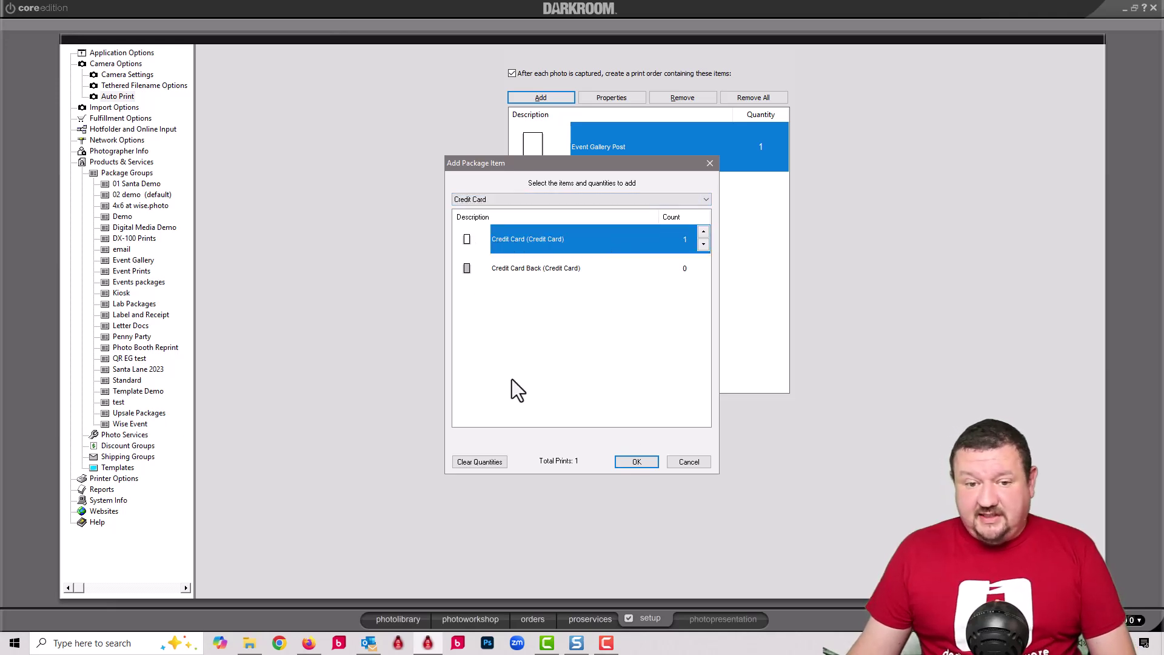
{"action": "left_click", "coordinate": [638, 462]}
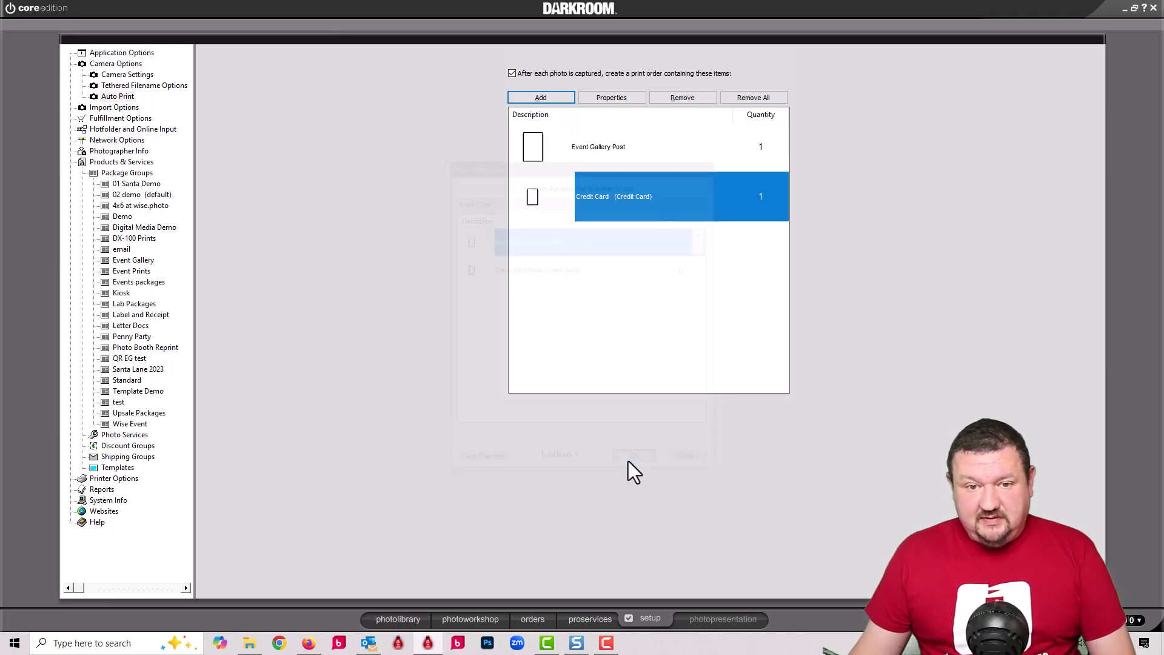
Step: Make the Auto Print Credit Card item always use a border, choosing the EG Download template from the wise photo group
{"action": "double_click", "coordinate": [536, 198]}
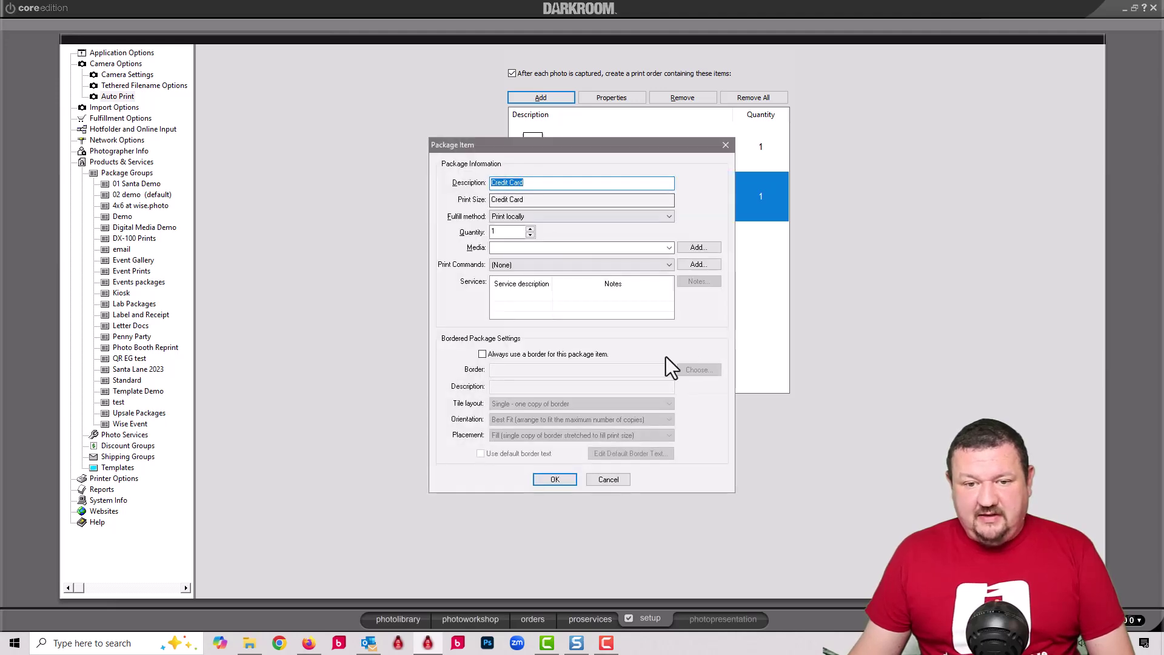
{"action": "left_click", "coordinate": [571, 352]}
{"action": "left_click", "coordinate": [700, 369]}
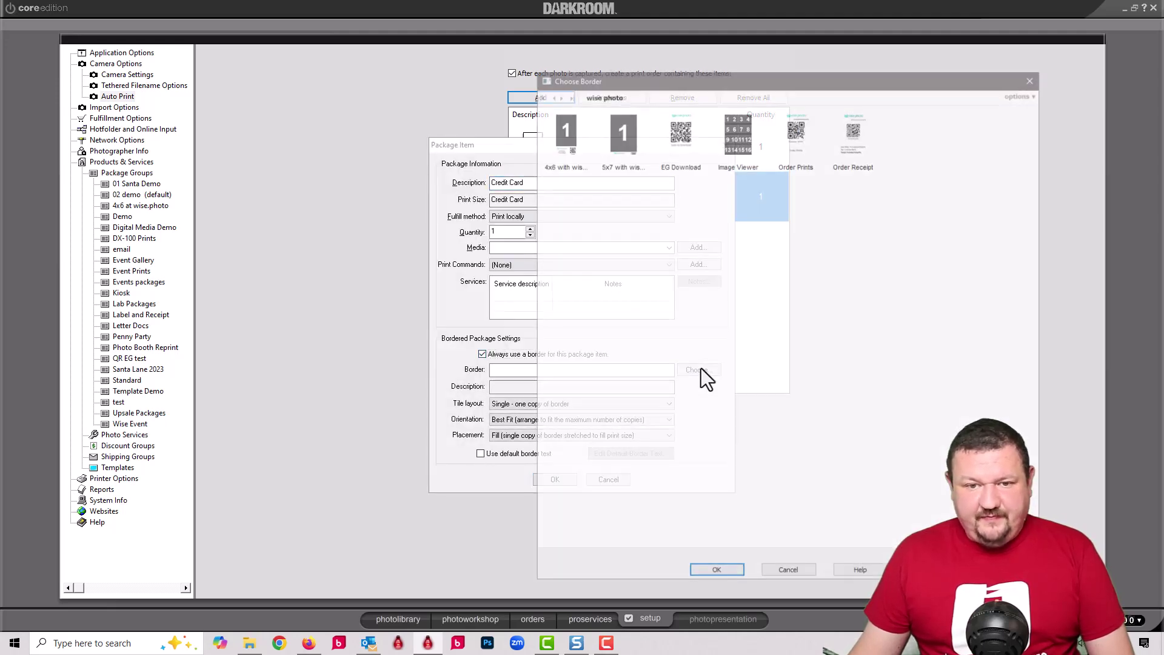
{"action": "left_click", "coordinate": [686, 129]}
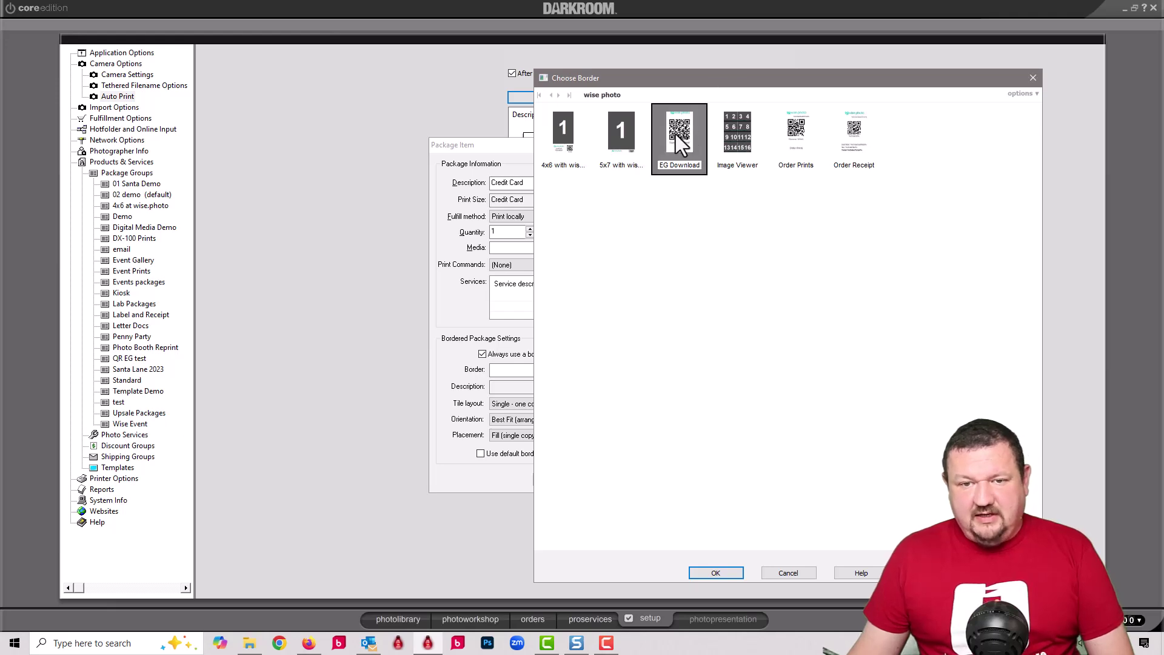
{"action": "left_click", "coordinate": [724, 572]}
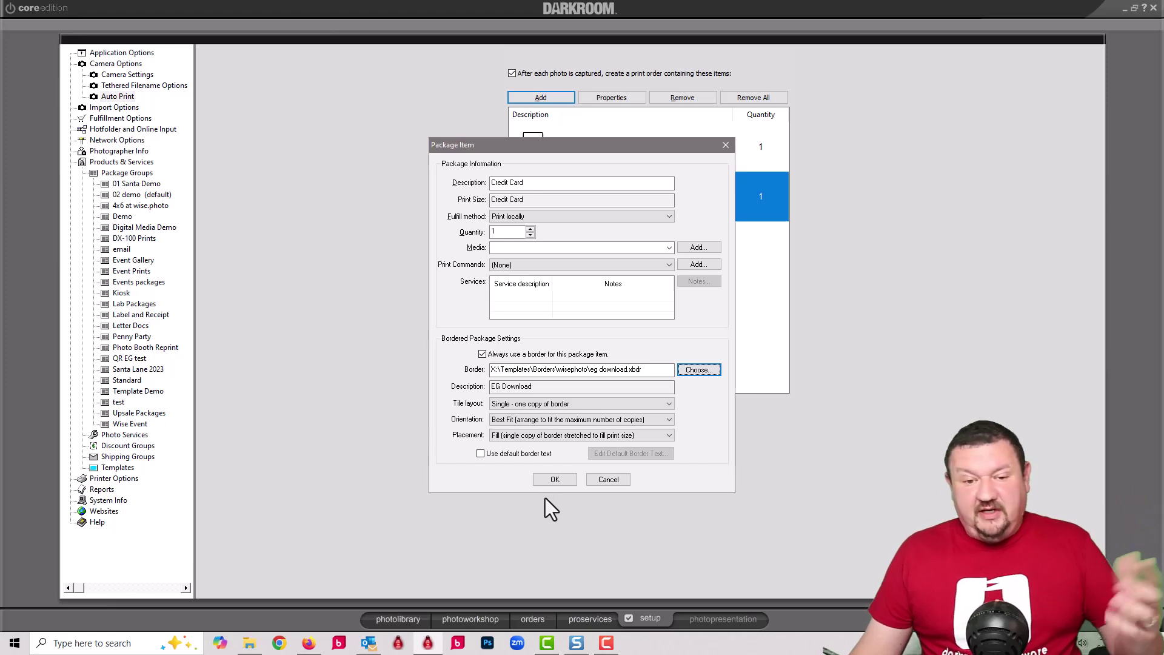
{"action": "left_click", "coordinate": [547, 482]}
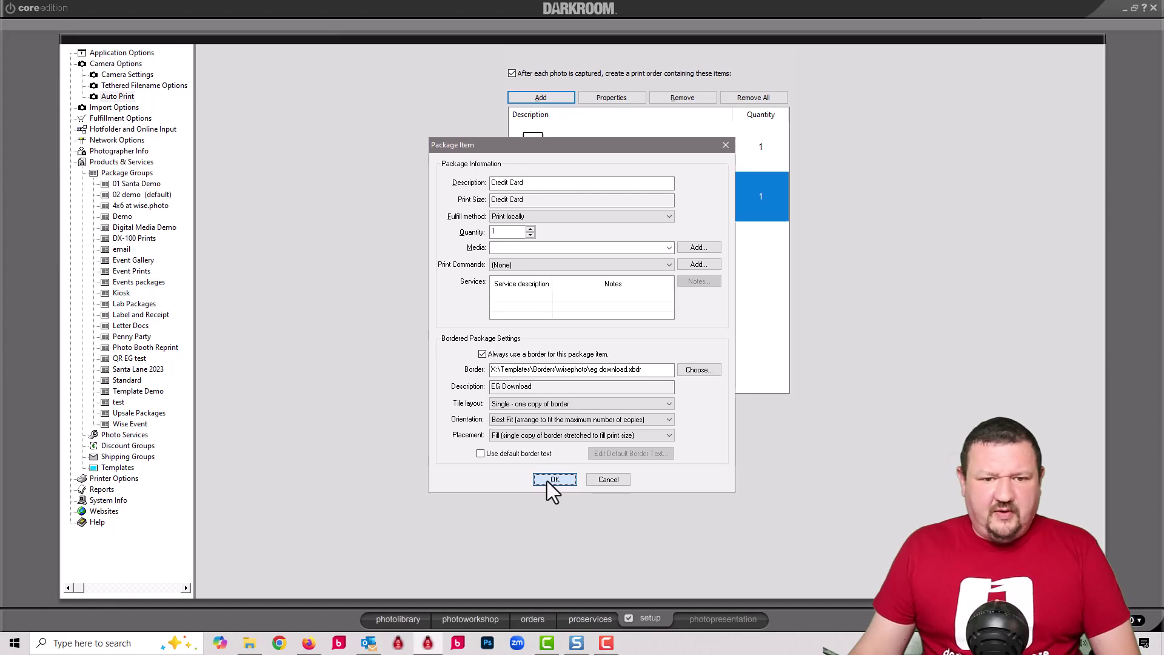
{"action": "left_click", "coordinate": [547, 481]}
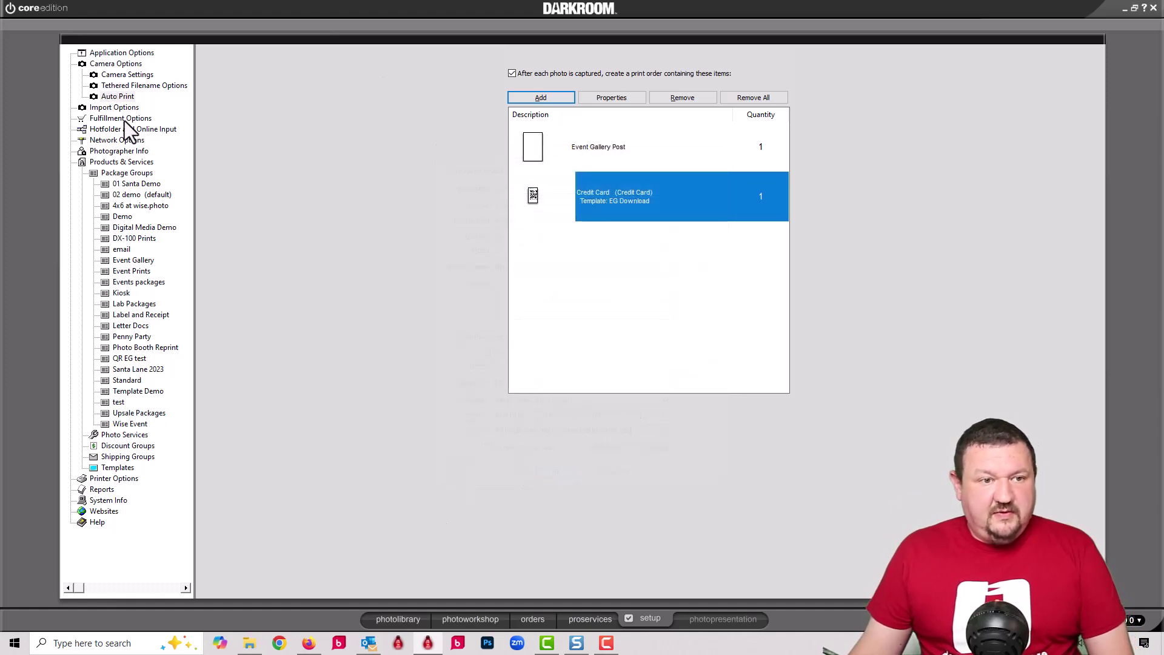
Step: Apply the Image Viewer border from the wise photo group to img_6368.jpg in the photo workshop
{"action": "left_click", "coordinate": [456, 619]}
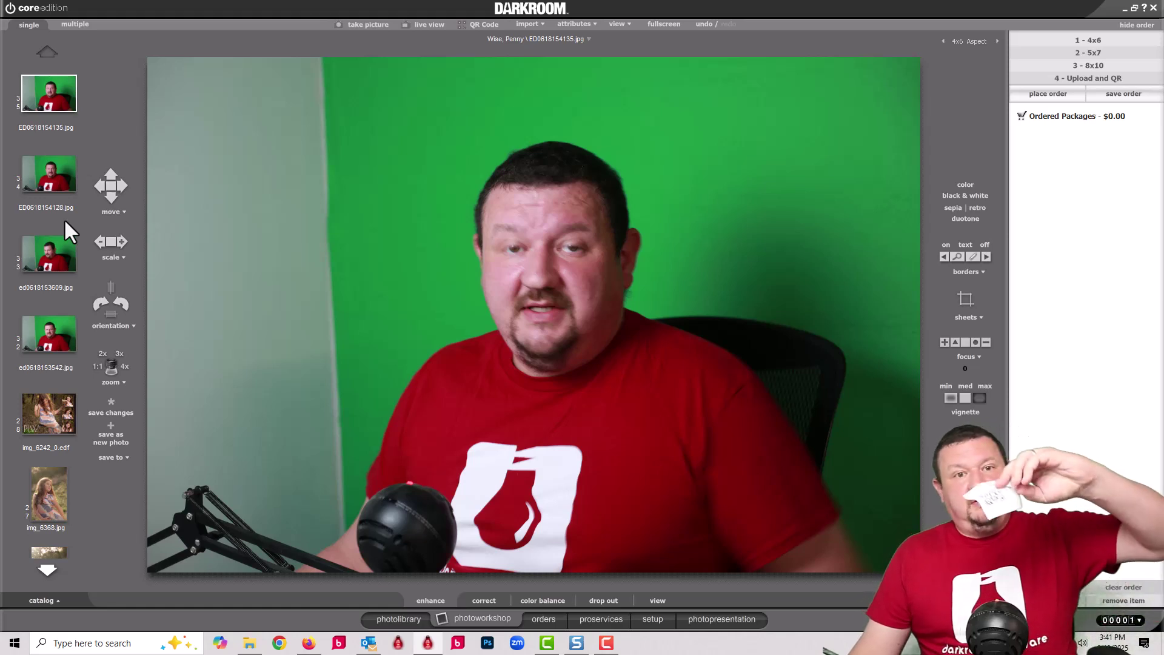
{"action": "left_click", "coordinate": [48, 493]}
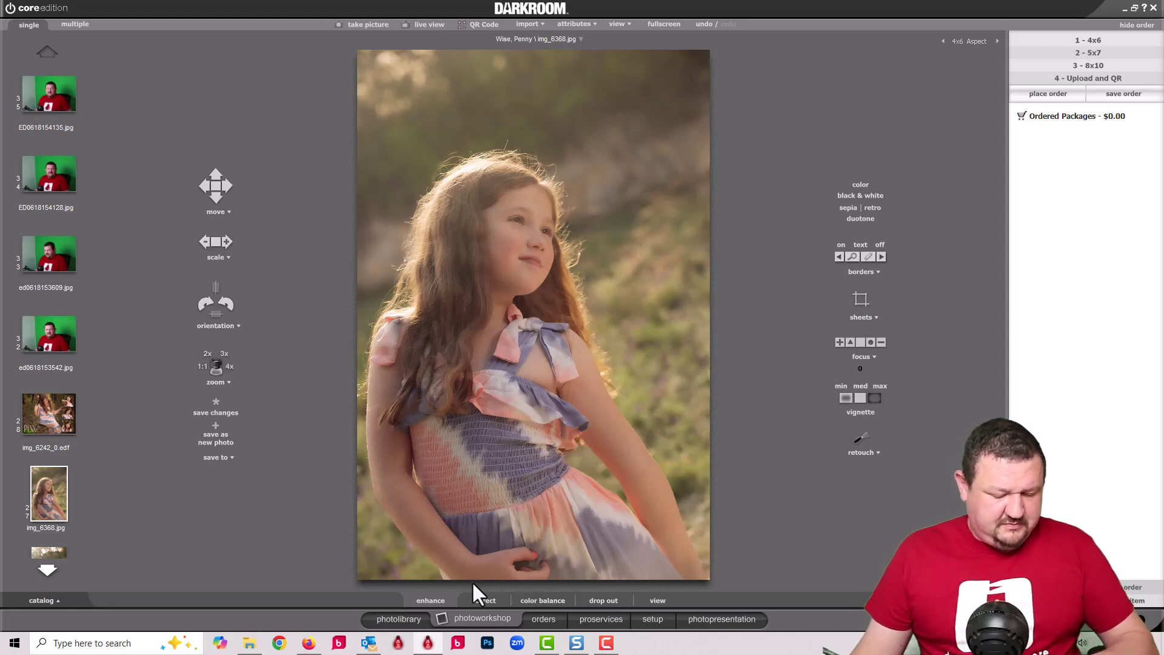
{"action": "double_click", "coordinate": [476, 511]}
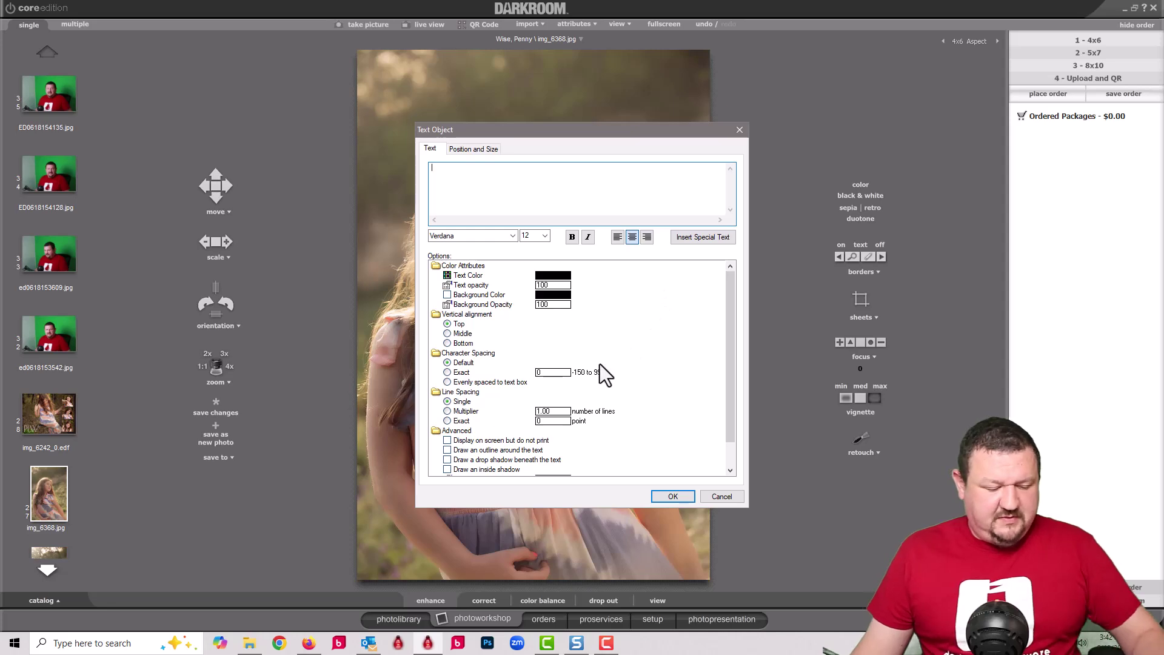
{"action": "left_click", "coordinate": [717, 498]}
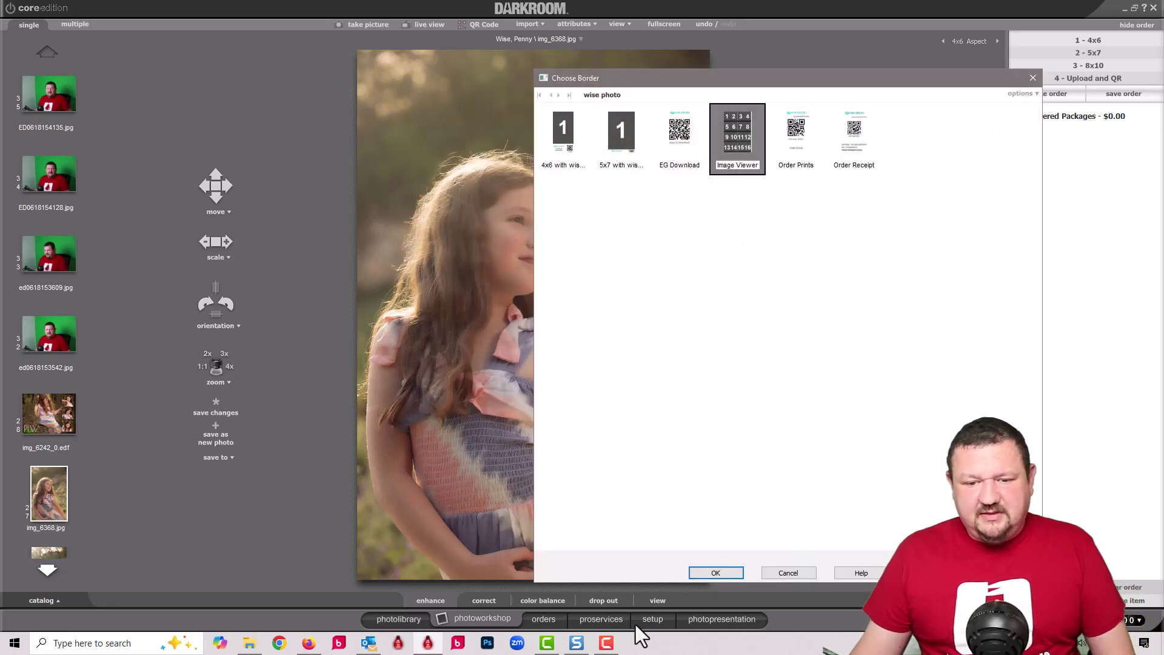
{"action": "left_click", "coordinate": [716, 572]}
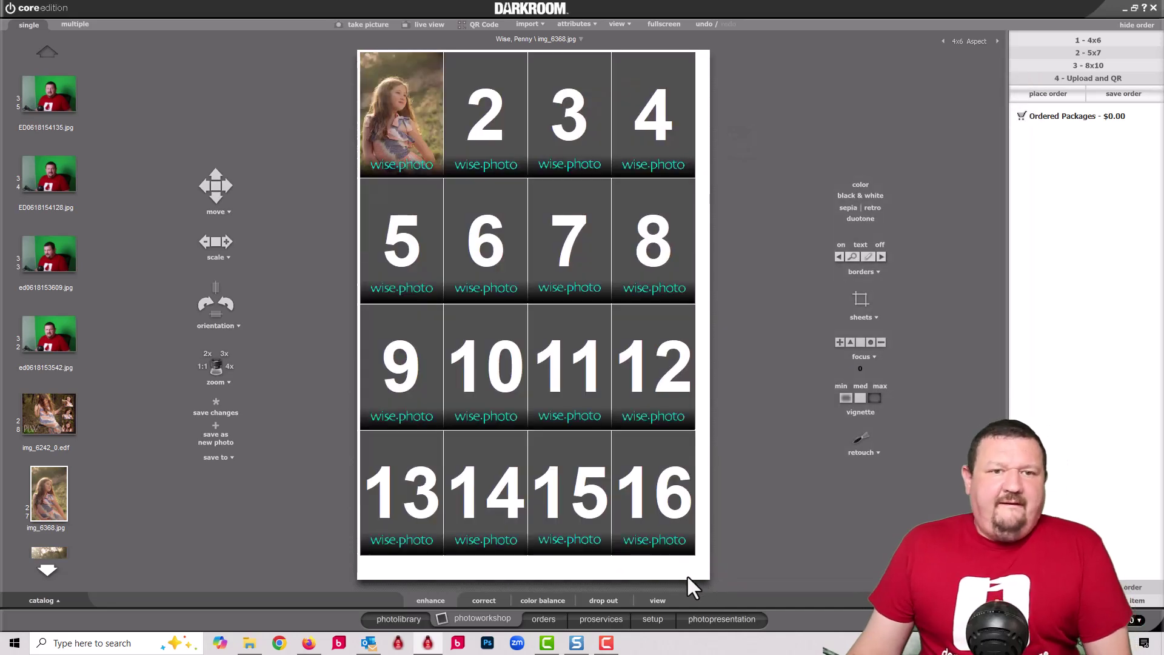
Step: Fill the first eight openings of the Image Viewer template with the consecutive catalog photos from img_6367.jpg through img_6297.jpg
{"action": "left_click", "coordinate": [45, 577]}
{"action": "left_click", "coordinate": [45, 578]}
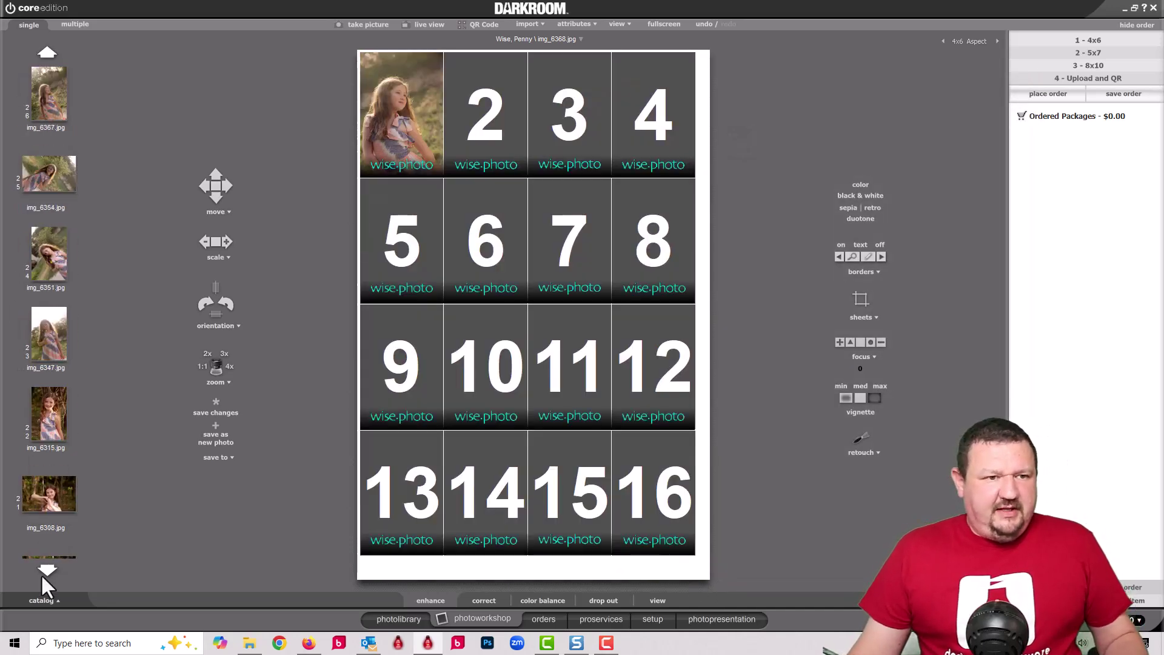
{"action": "left_click", "coordinate": [42, 108]}
{"action": "left_click", "coordinate": [60, 173]}
{"action": "left_click", "coordinate": [49, 260]}
{"action": "left_click", "coordinate": [53, 329]}
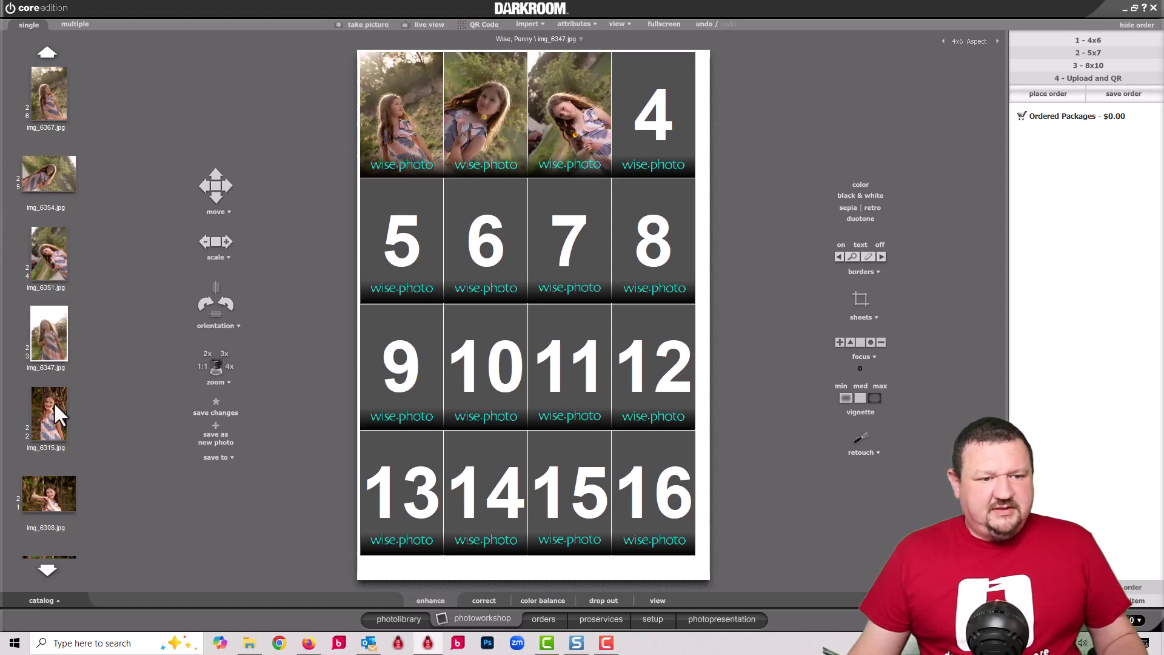
{"action": "left_click", "coordinate": [51, 412]}
{"action": "left_click", "coordinate": [58, 485]}
{"action": "left_click", "coordinate": [52, 557]}
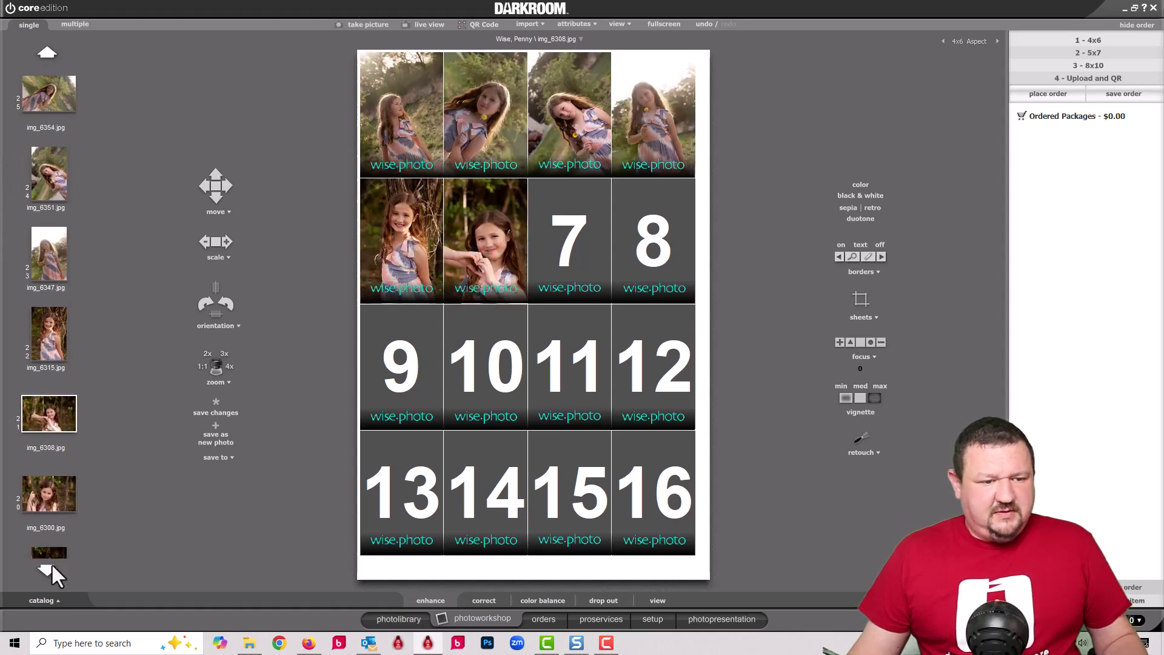
{"action": "left_click", "coordinate": [49, 482]}
{"action": "left_click", "coordinate": [51, 549]}
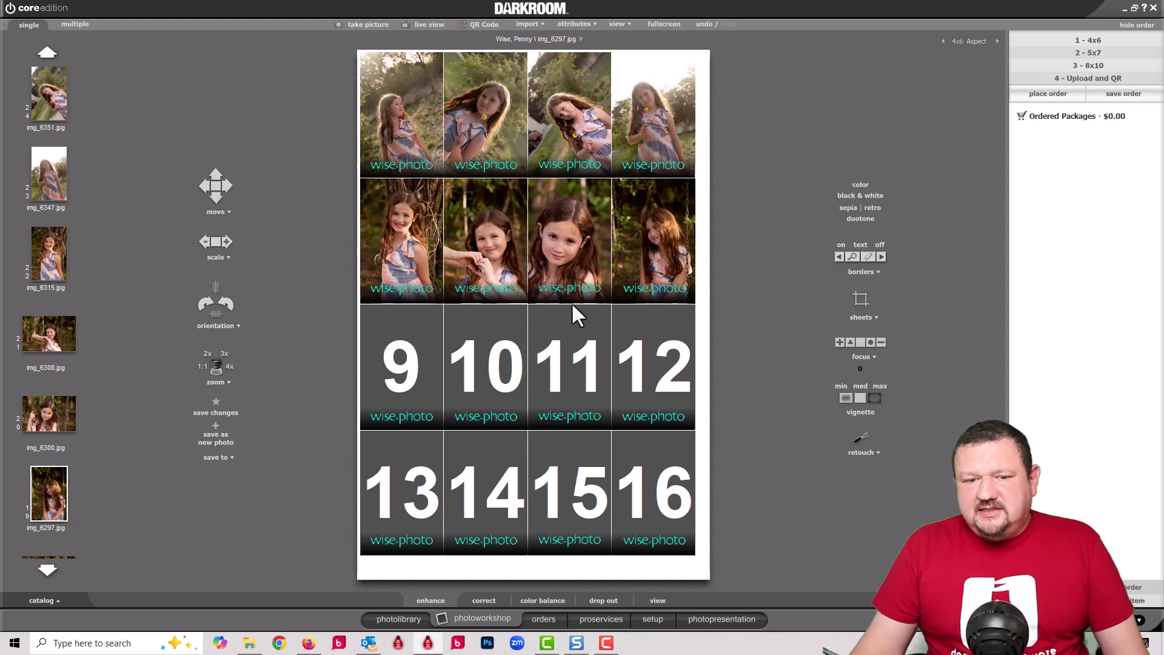
Step: Return to the camera's Auto Print settings in the setup area
{"action": "left_click", "coordinate": [652, 619]}
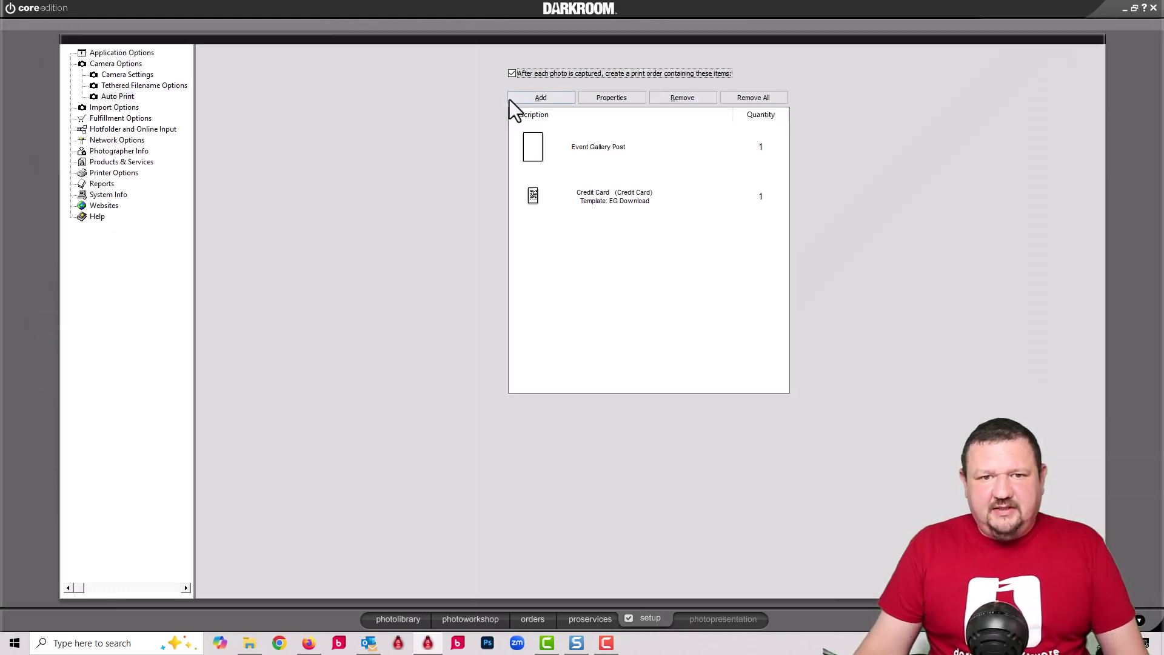